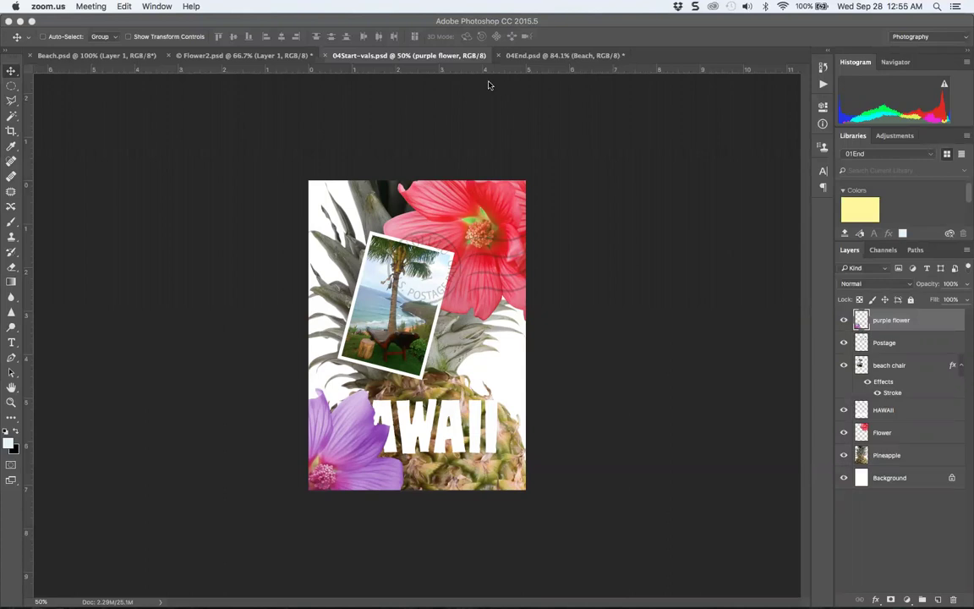
Move the HAWAII text layer to the top of the Layers stack and view at 100%
{"action": "left_click", "coordinate": [884, 411]}
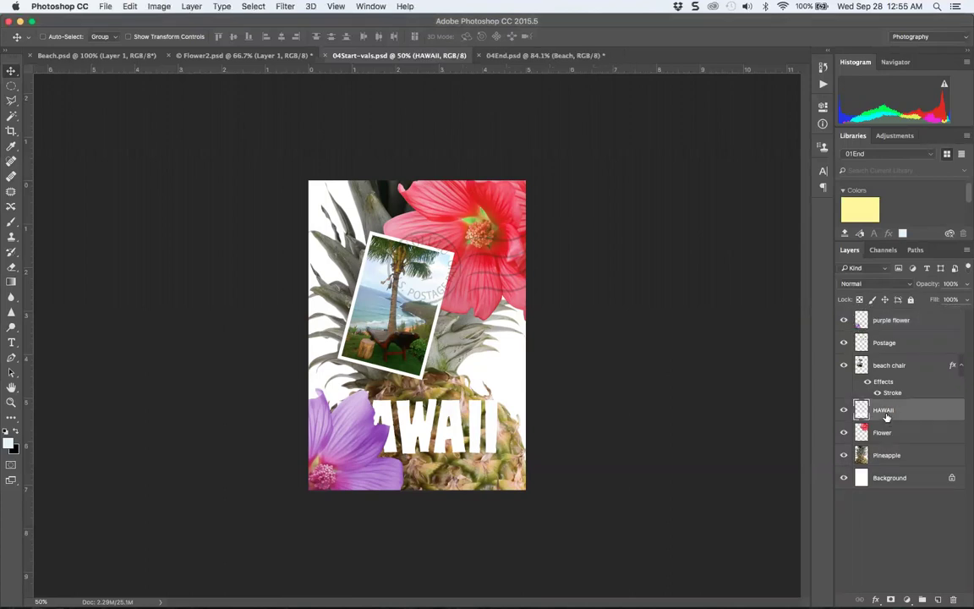
{"action": "left_click_drag", "start_coordinate": [886, 415], "coordinate": [884, 318]}
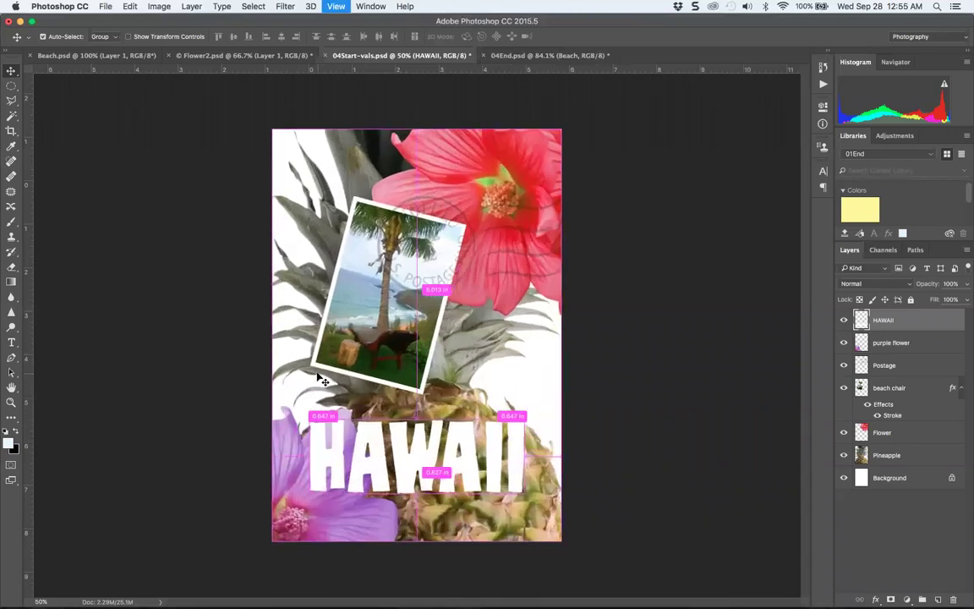
{"action": "key", "text": "super+1"}
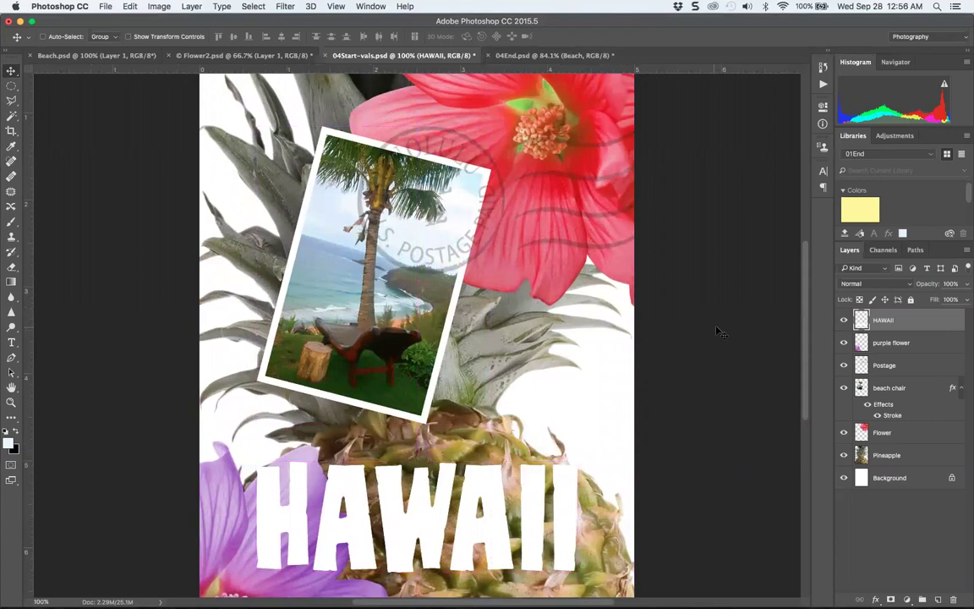
{"action": "scroll", "coordinate": [727, 245], "scroll_direction": "down", "scroll_amount": 3}
{"action": "left_click_drag", "start_coordinate": [803, 306], "coordinate": [808, 320]}
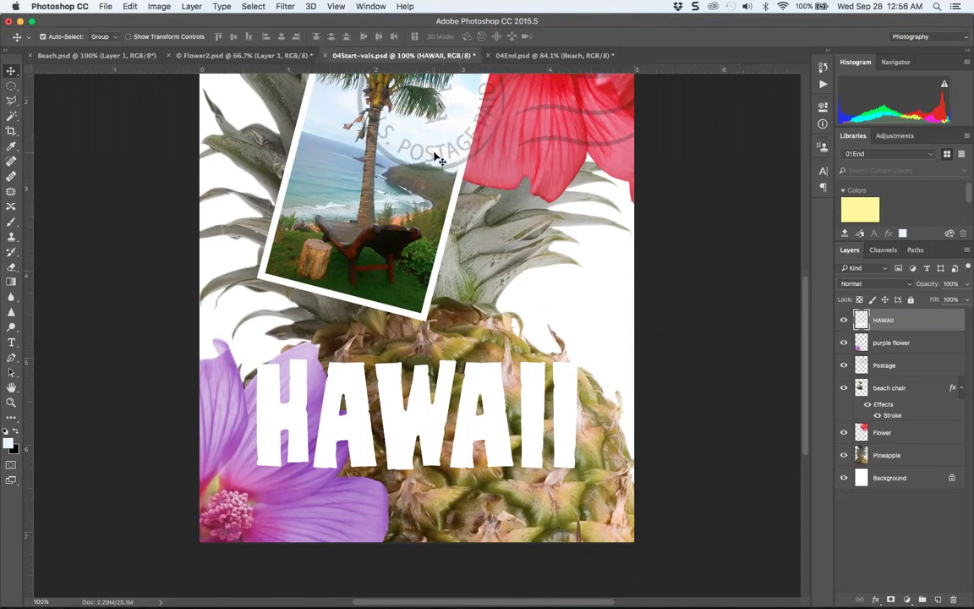
{"action": "key", "text": "super+equal"}
{"action": "key", "text": "super+equal"}
{"action": "key", "text": "super+equal"}
{"action": "key", "text": "super+equal"}
{"action": "key", "text": "super+equal"}
{"action": "key", "text": "super+equal"}
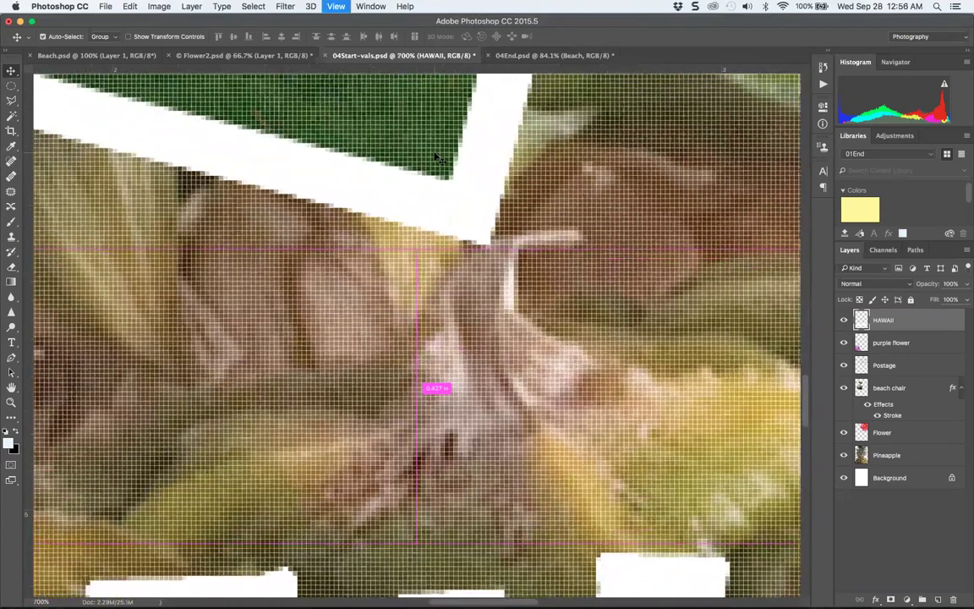
{"action": "key", "text": "super+equal"}
{"action": "left_click_drag", "start_coordinate": [433, 393], "coordinate": [450, 245]}
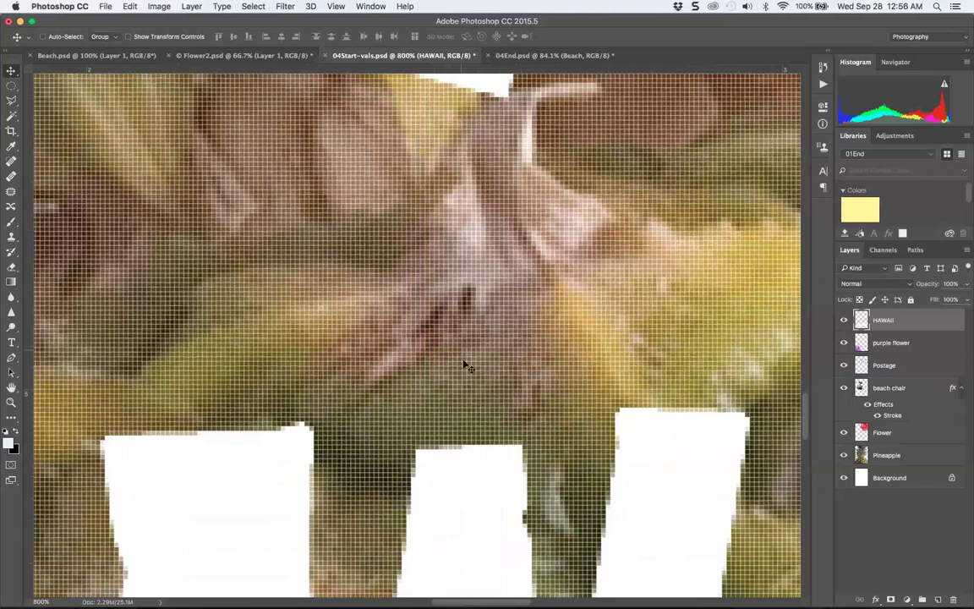
{"action": "scroll", "coordinate": [457, 347], "scroll_direction": "down", "scroll_amount": 3}
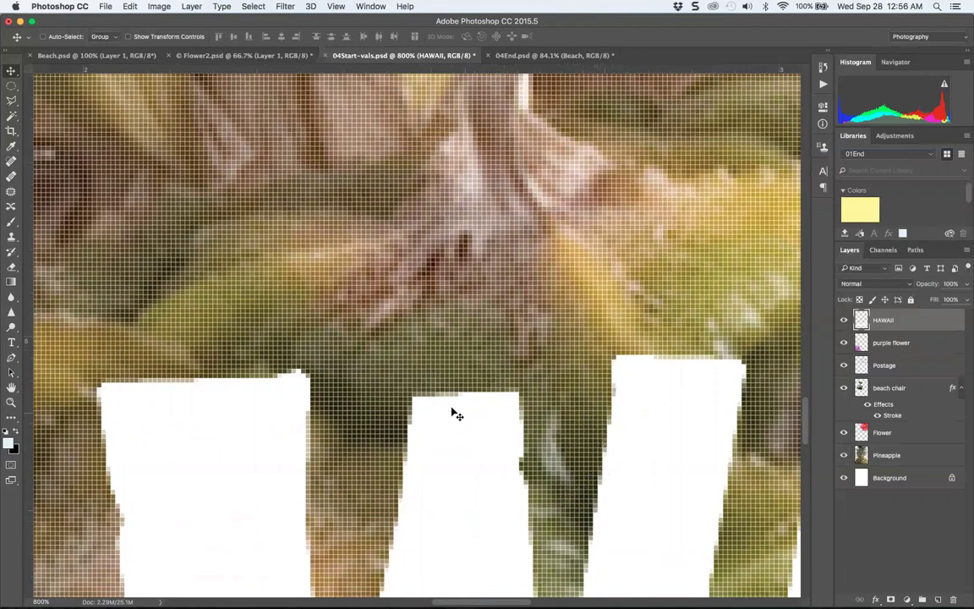
{"action": "scroll", "coordinate": [431, 366], "scroll_direction": "down", "scroll_amount": 10}
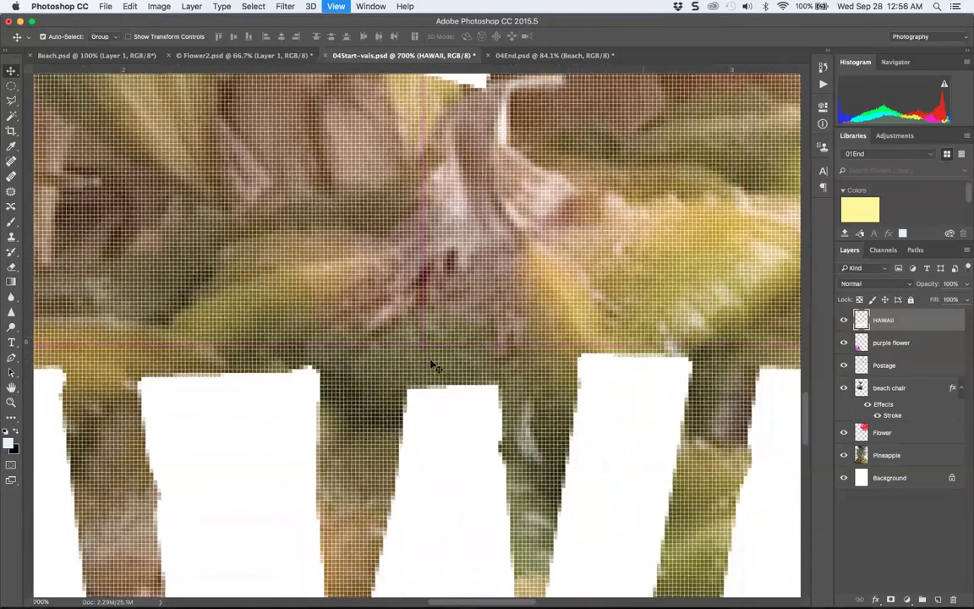
{"action": "scroll", "coordinate": [431, 365], "scroll_direction": "down", "scroll_amount": 3}
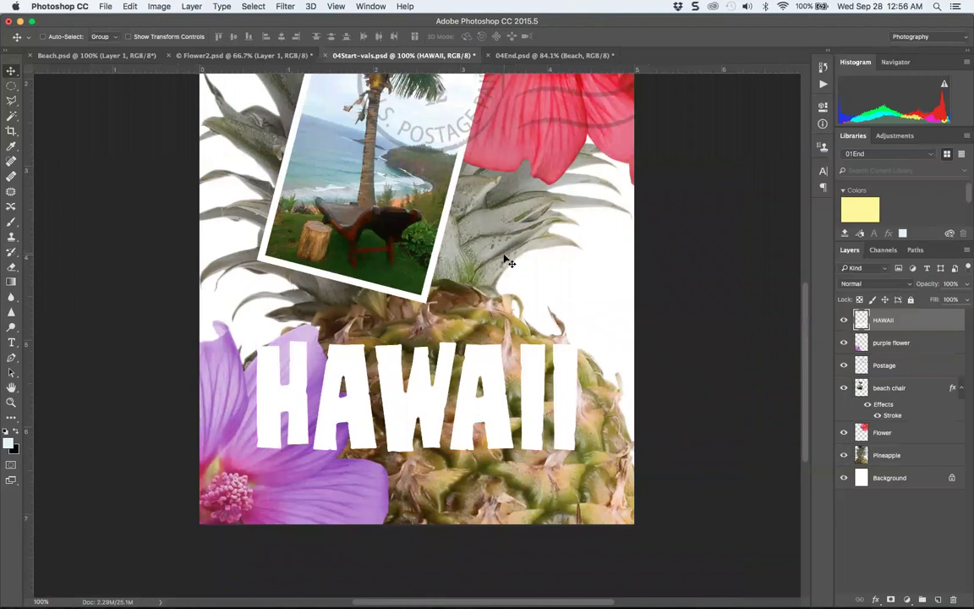
Try brushing a Quick Selection over the letter H, then clear the partial selection
{"action": "right_click", "coordinate": [896, 321]}
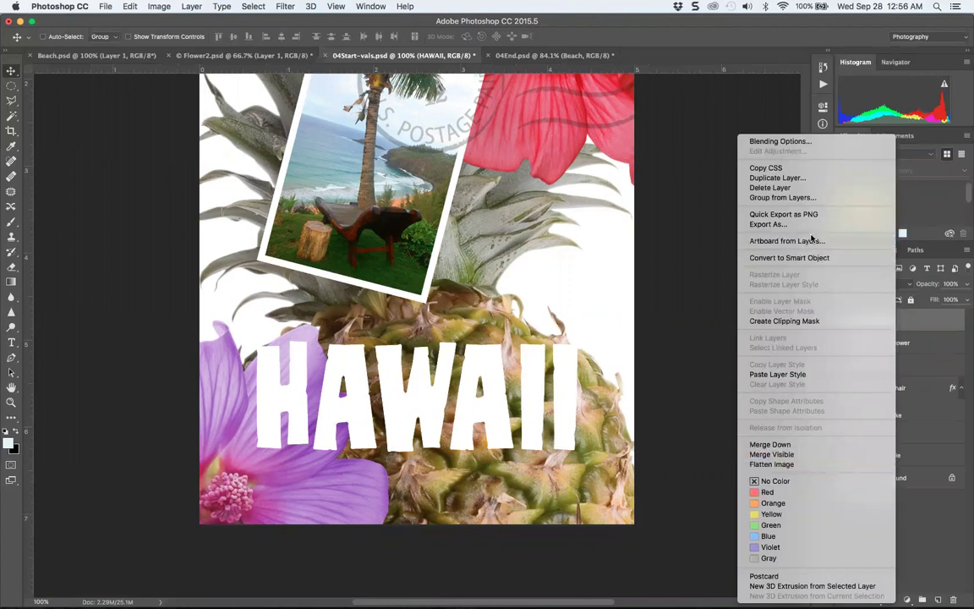
{"action": "left_click", "coordinate": [542, 288]}
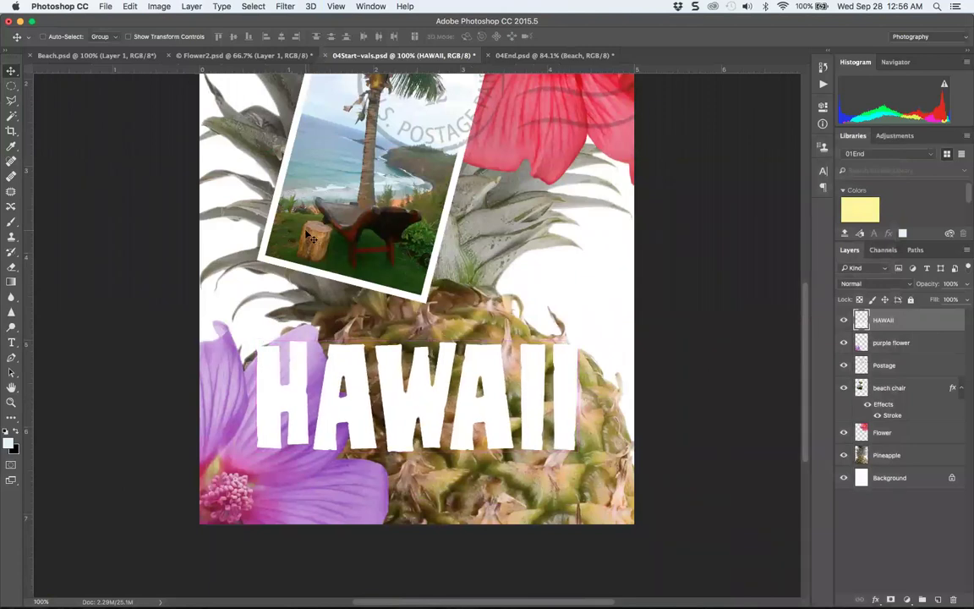
{"action": "left_click", "coordinate": [11, 116]}
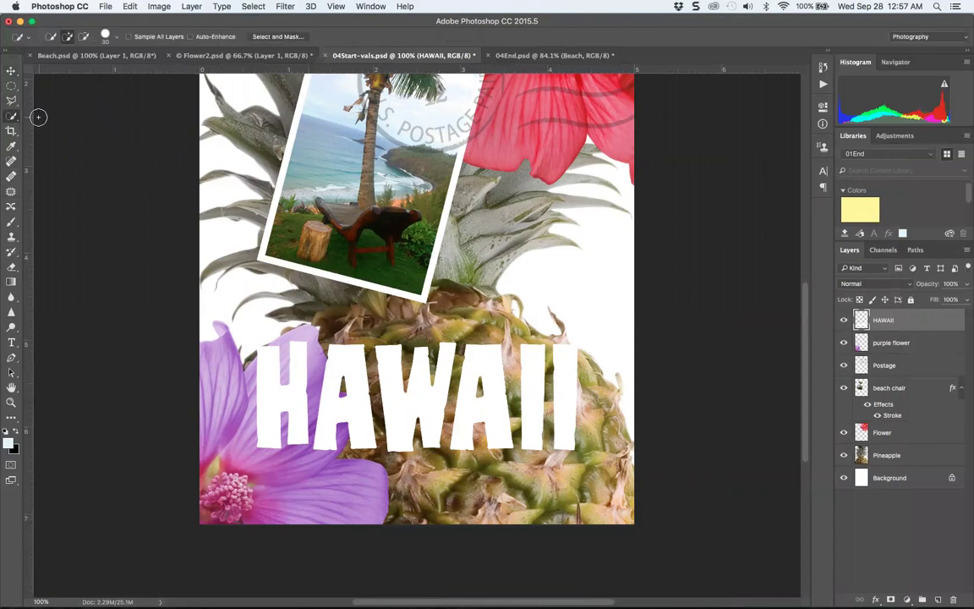
{"action": "left_click", "coordinate": [274, 382]}
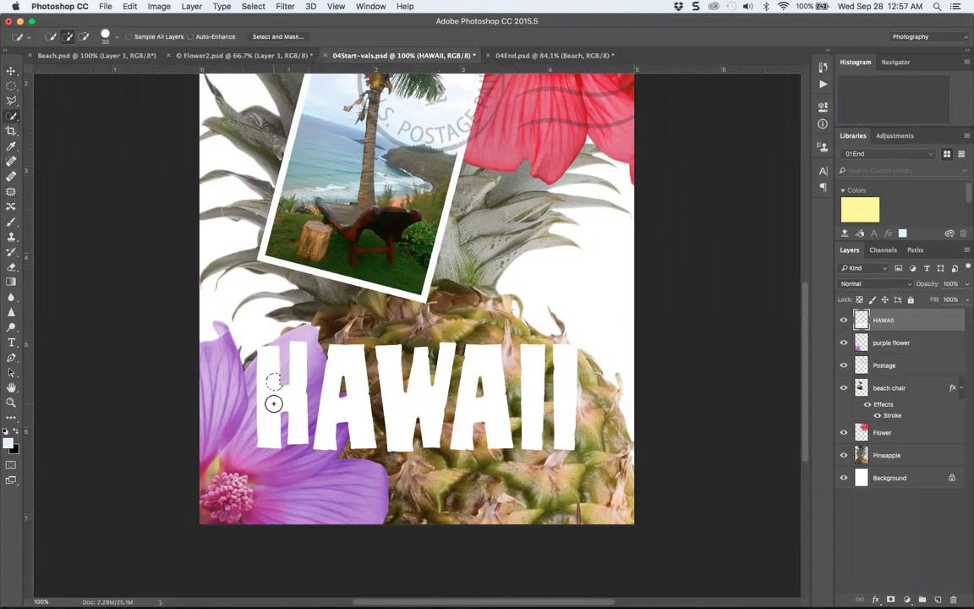
{"action": "mouse_move", "coordinate": [273, 403]}
{"action": "left_mouse_down"}
{"action": "mouse_move", "coordinate": [272, 353]}
{"action": "mouse_move", "coordinate": [263, 363]}
{"action": "mouse_move", "coordinate": [285, 397]}
{"action": "mouse_move", "coordinate": [267, 383]}
{"action": "left_mouse_up"}
{"action": "key", "text": "super+d"}
With the Magic Wand, select the letters H, A, W, A, I and I
{"action": "left_click", "coordinate": [12, 116]}
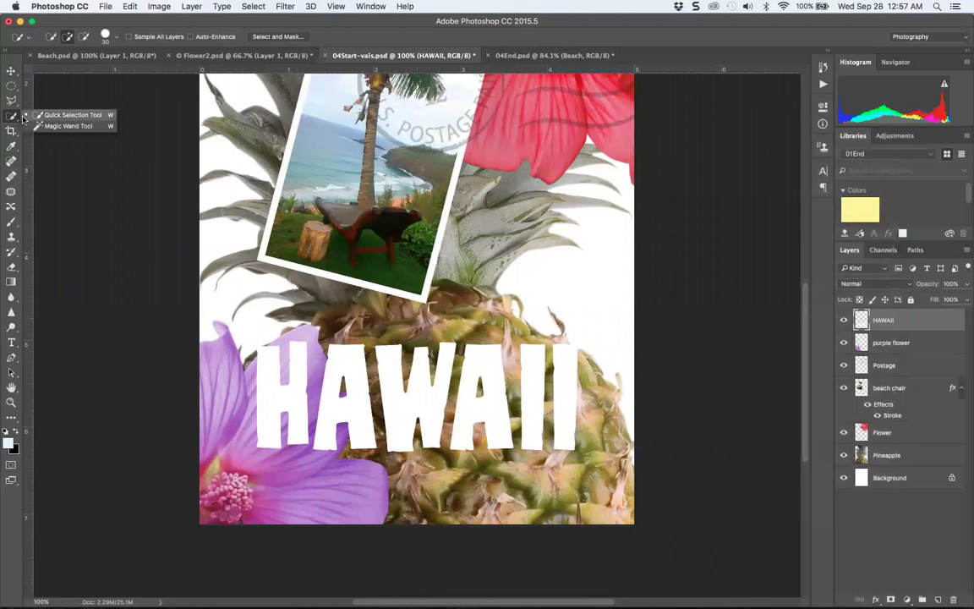
{"action": "left_click", "coordinate": [37, 126]}
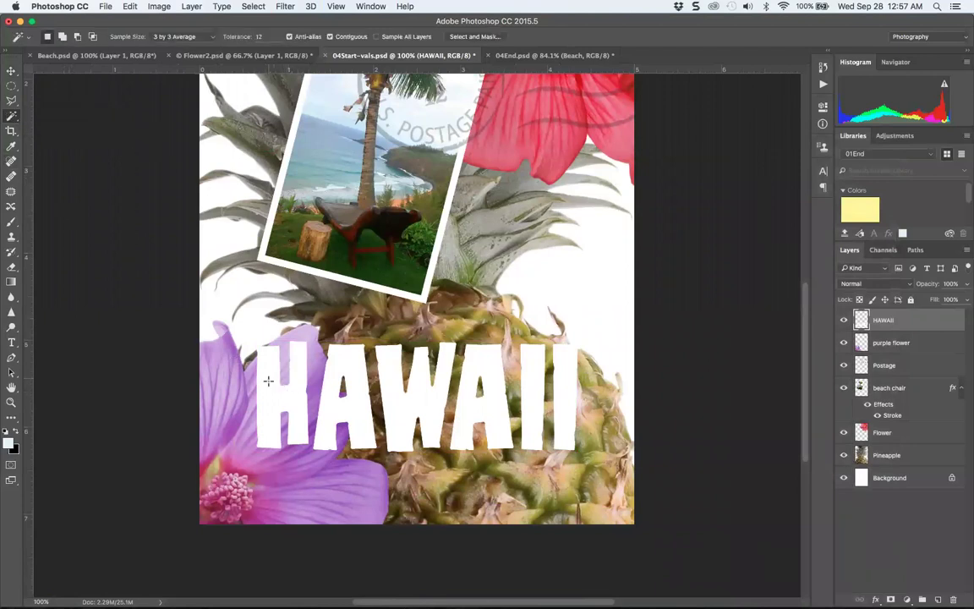
{"action": "left_click", "coordinate": [299, 391]}
{"action": "left_click", "coordinate": [332, 382], "text": "shift"}
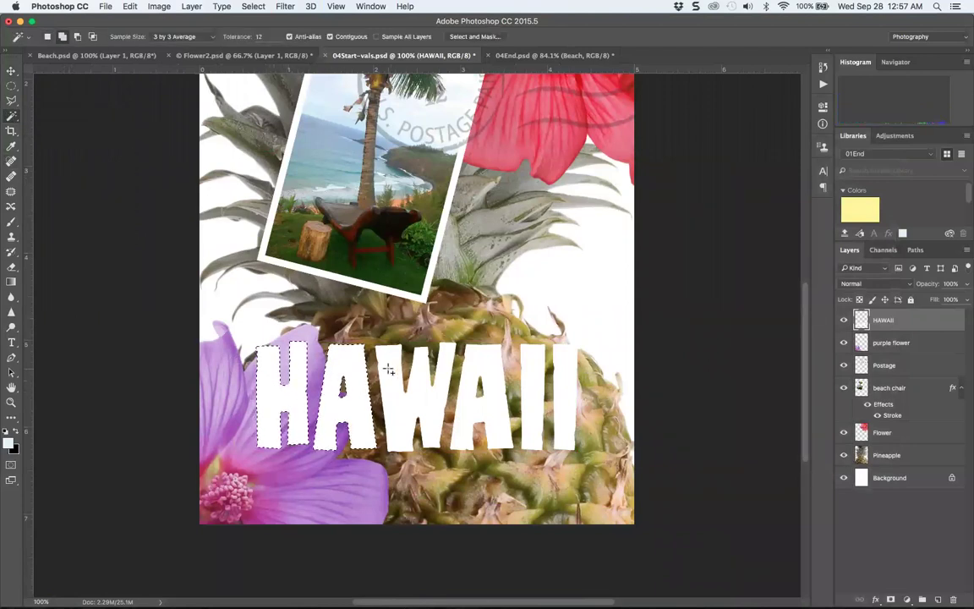
{"action": "left_click", "coordinate": [387, 370], "text": "shift"}
{"action": "left_click", "coordinate": [466, 370], "text": "shift"}
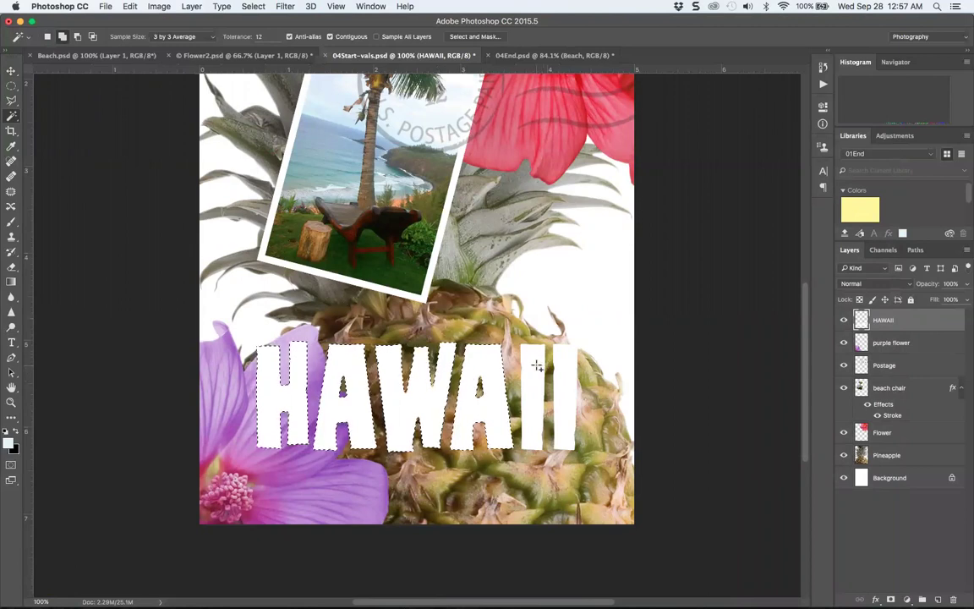
{"action": "left_click", "coordinate": [531, 365], "text": "shift"}
{"action": "left_click", "coordinate": [567, 368], "text": "shift"}
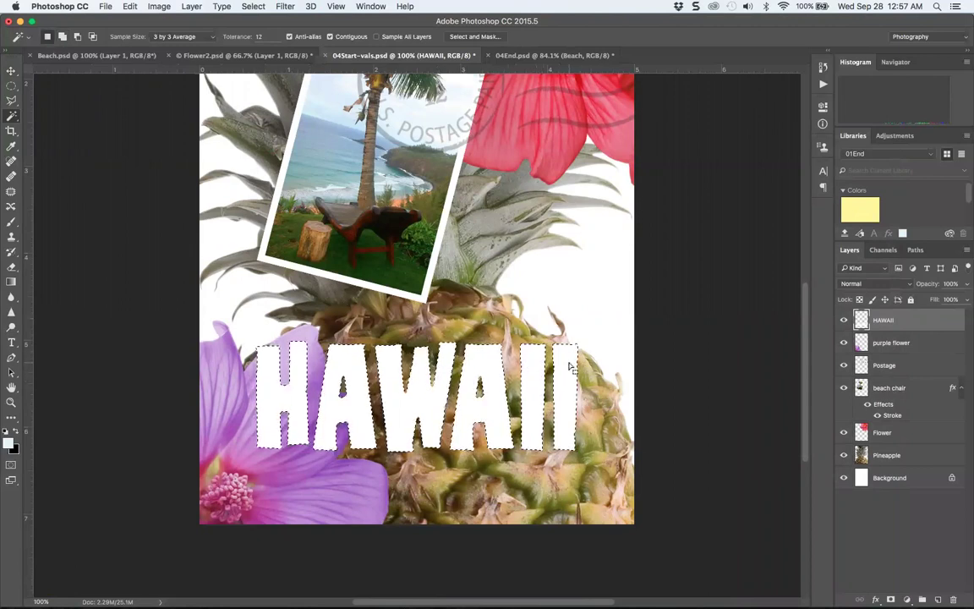
Pick the Gradient tool and start from the Foreground to Transparent preset in the Gradient Editor
{"action": "left_click", "coordinate": [11, 281]}
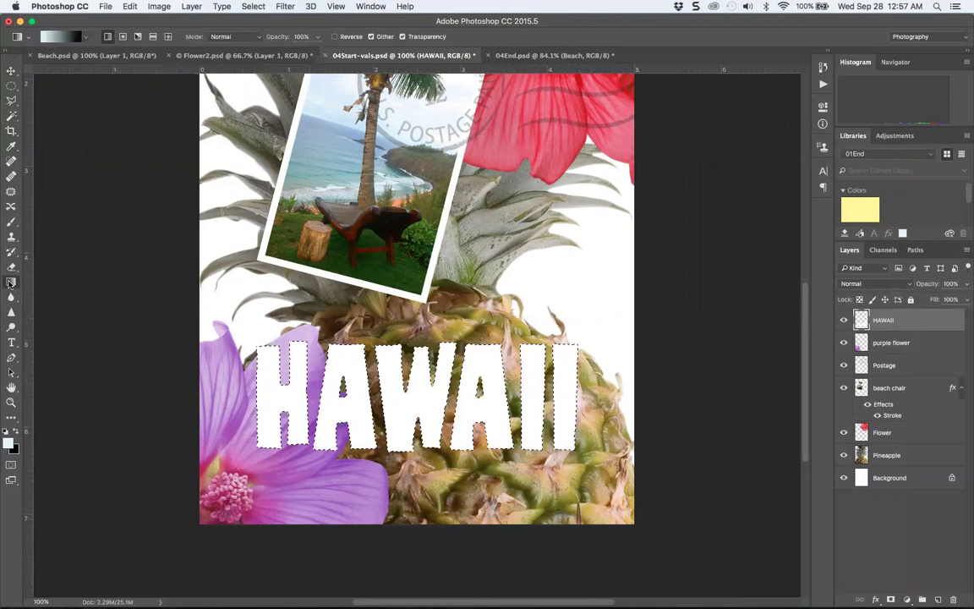
{"action": "left_click", "coordinate": [85, 38]}
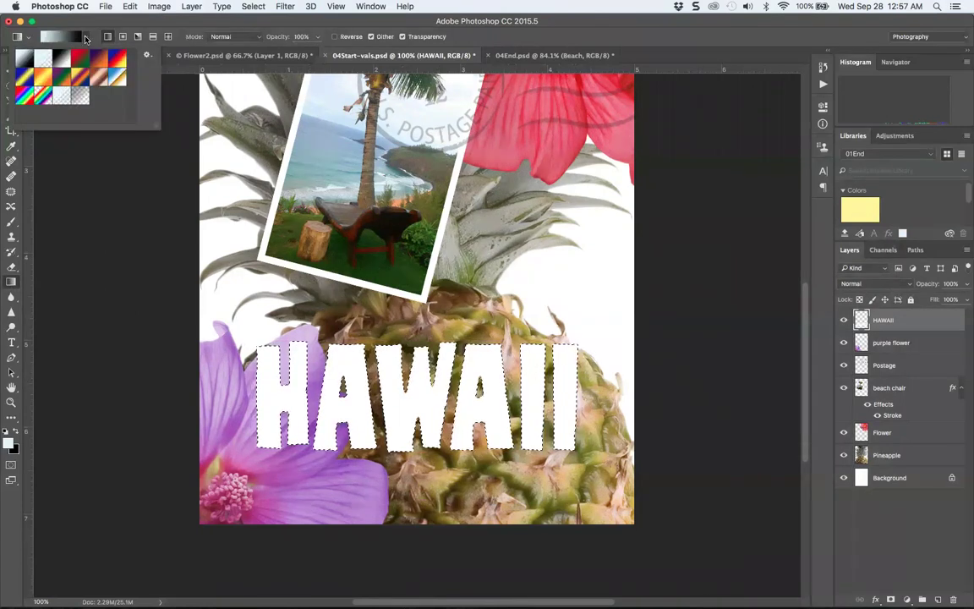
{"action": "left_click", "coordinate": [44, 79]}
{"action": "left_click", "coordinate": [44, 78]}
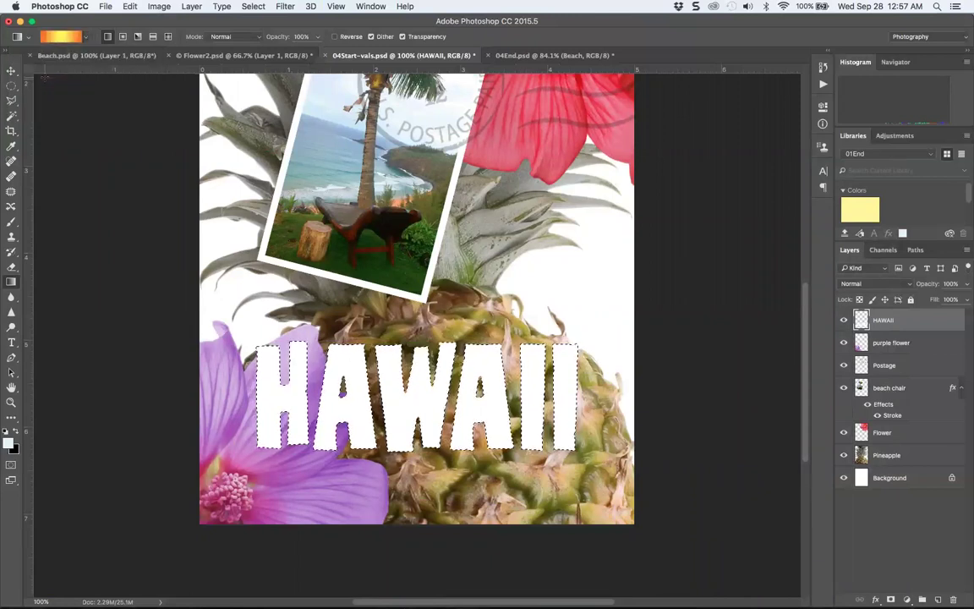
{"action": "left_click", "coordinate": [70, 34]}
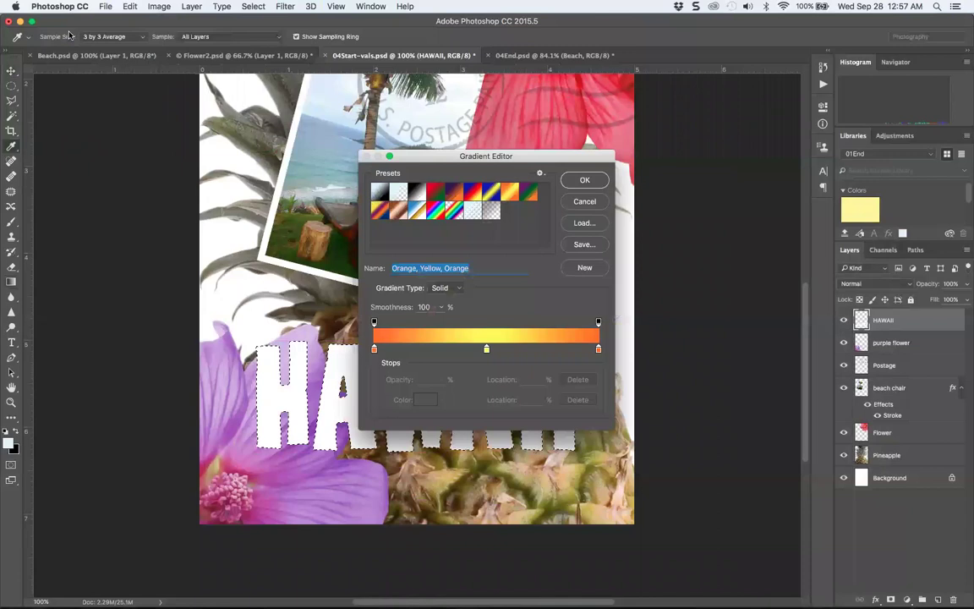
{"action": "left_click", "coordinate": [476, 217]}
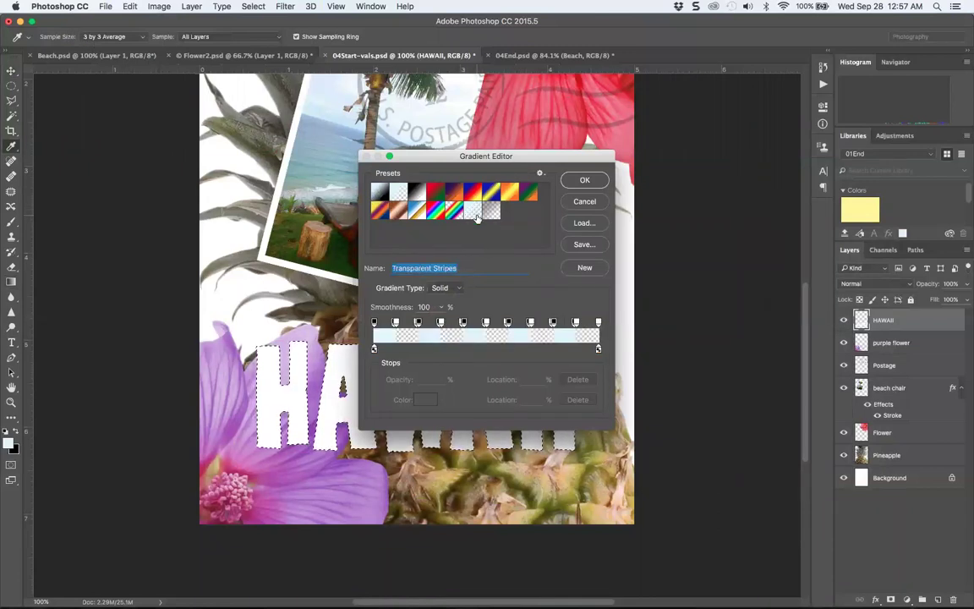
{"action": "left_click", "coordinate": [398, 192]}
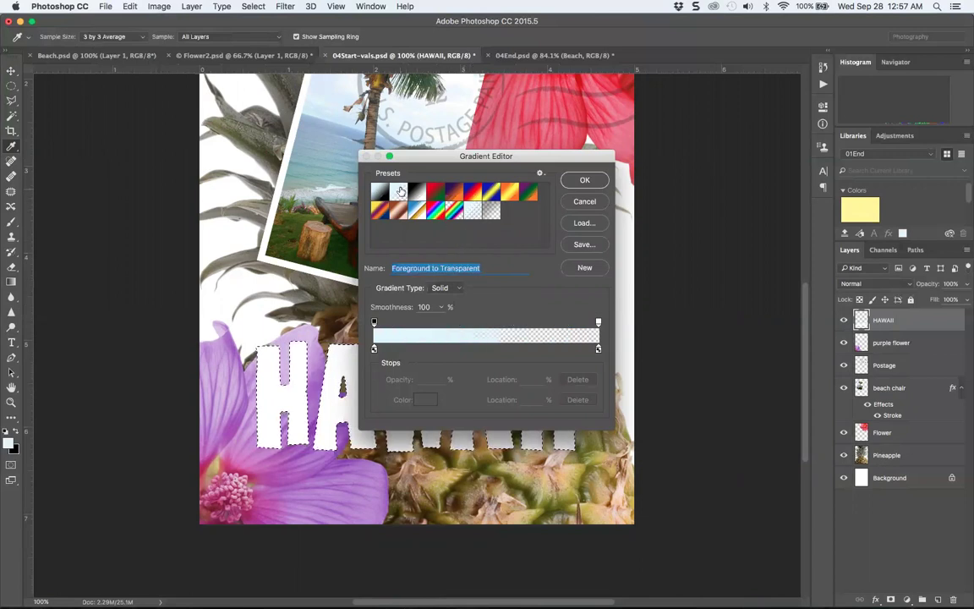
Set the gradient's left colour stop to orange #e9af12 and accept the gradient
{"action": "left_click", "coordinate": [375, 324]}
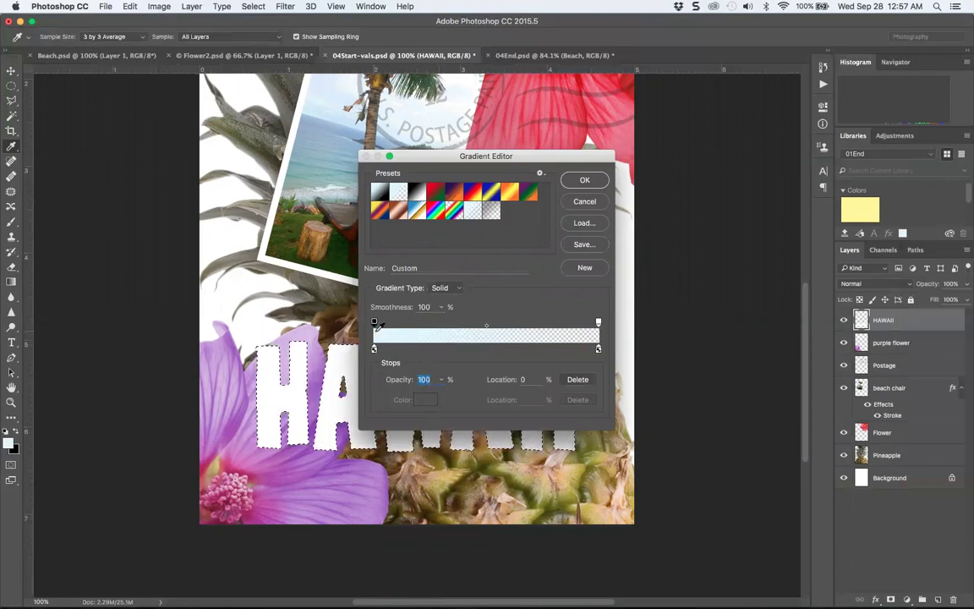
{"action": "left_click", "coordinate": [375, 349]}
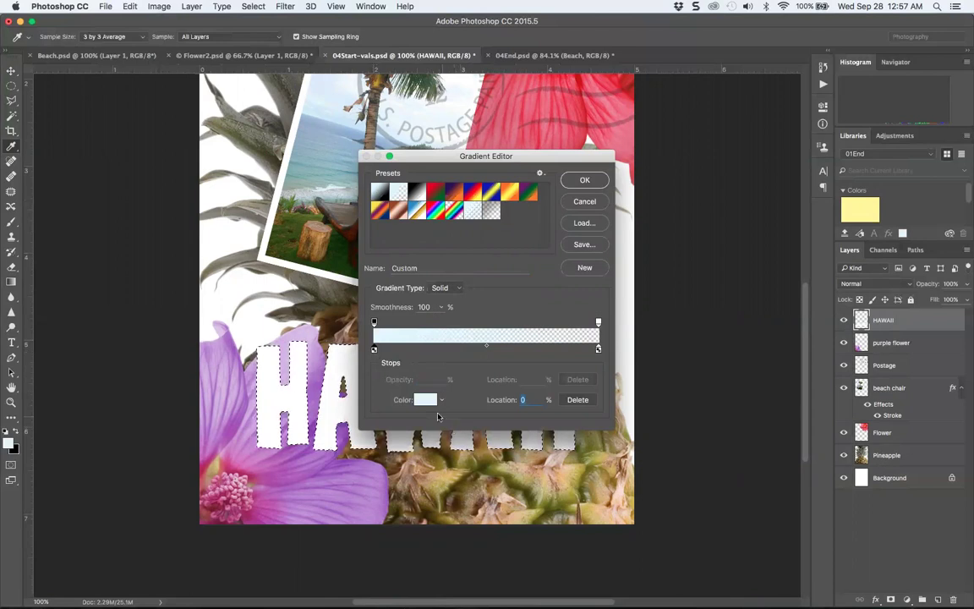
{"action": "left_click", "coordinate": [426, 399]}
{"action": "left_click_drag", "start_coordinate": [497, 326], "coordinate": [498, 338]}
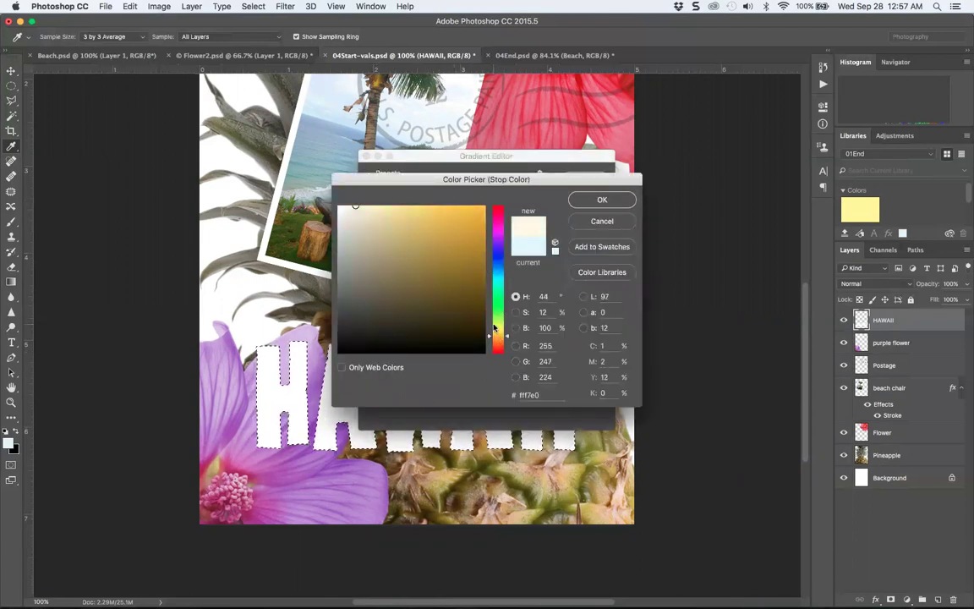
{"action": "left_click", "coordinate": [606, 201]}
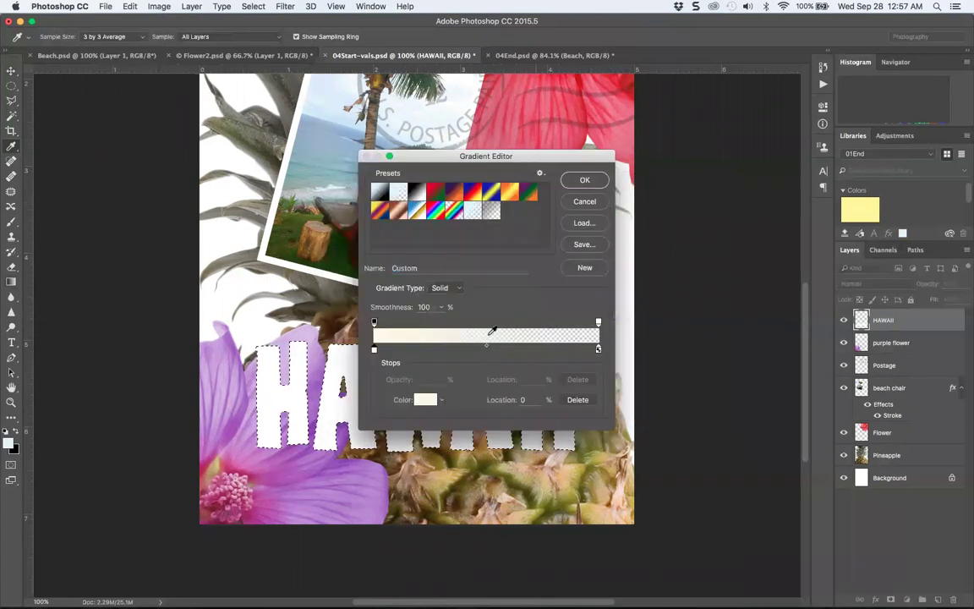
{"action": "left_click", "coordinate": [435, 399]}
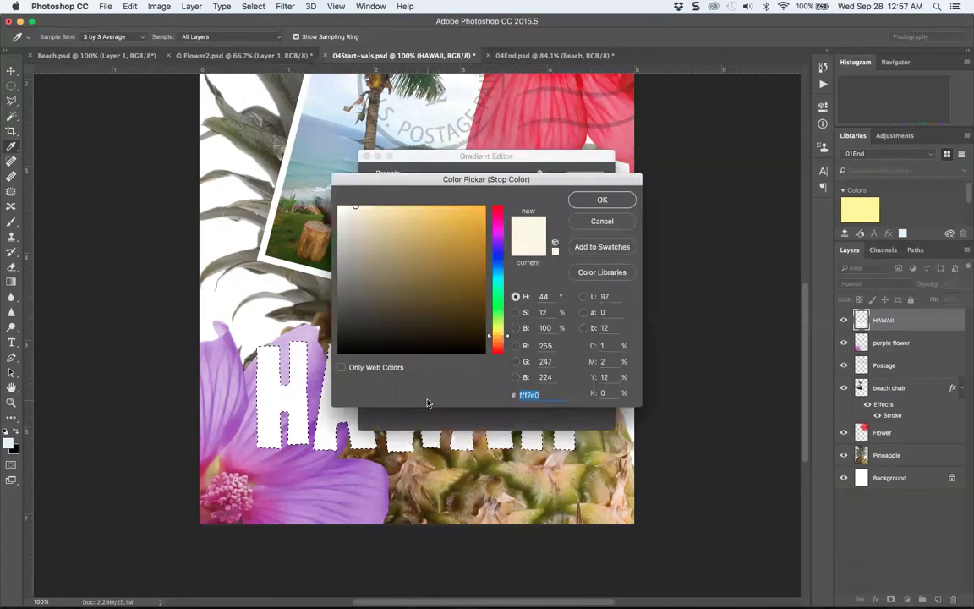
{"action": "left_click", "coordinate": [474, 218]}
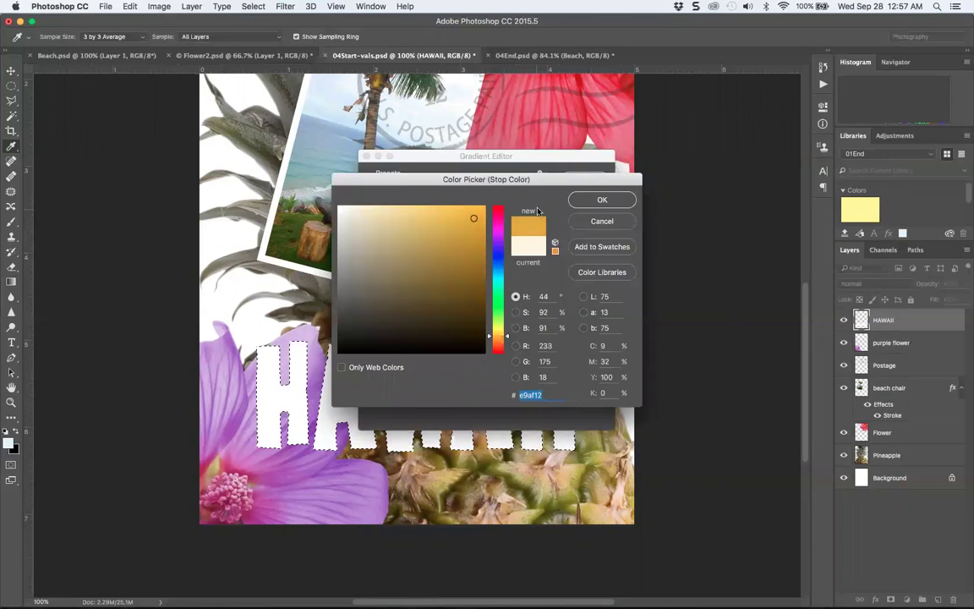
{"action": "left_click", "coordinate": [594, 201]}
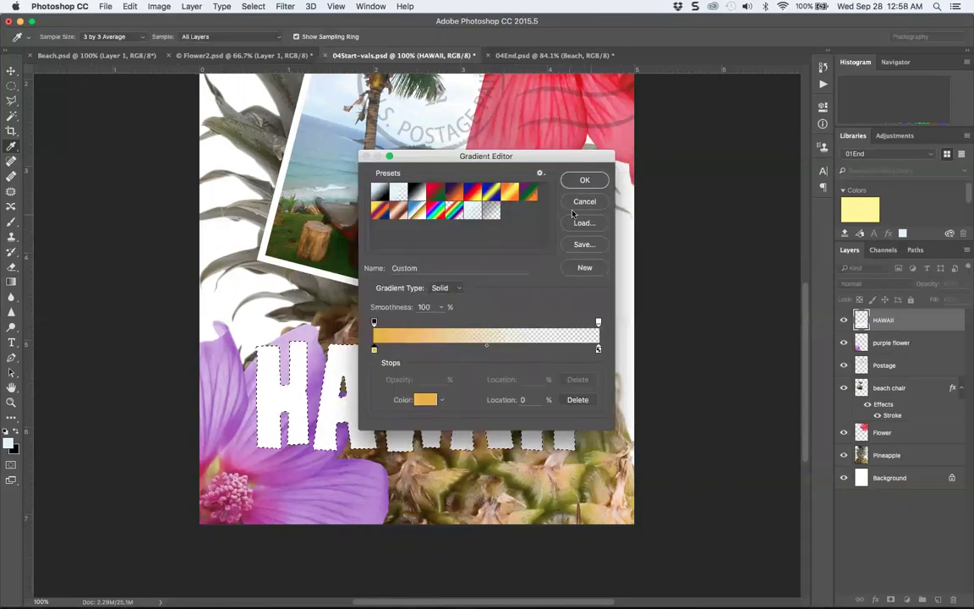
{"action": "left_click", "coordinate": [587, 181]}
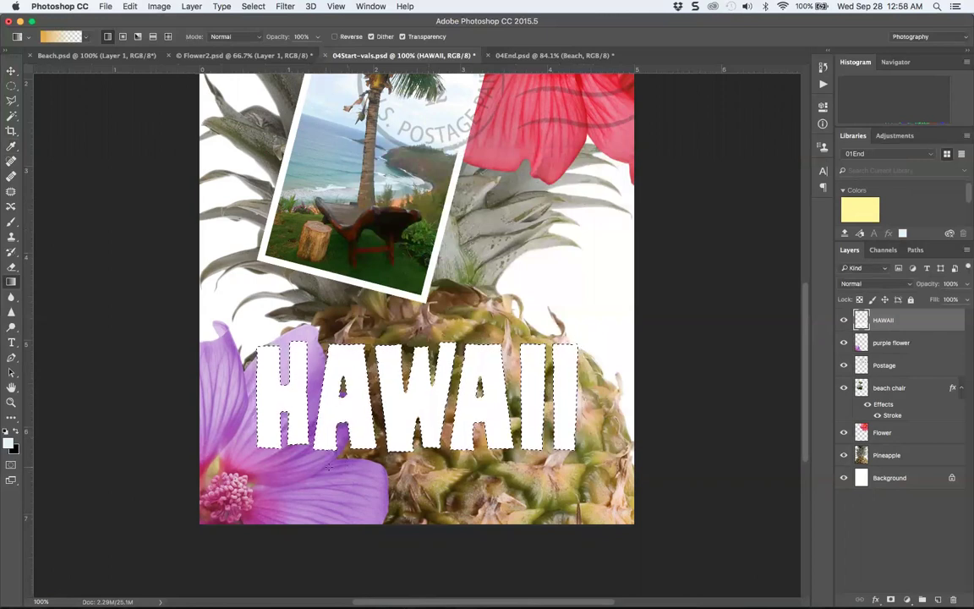
Drag vertical gradients through the HAWAII letters, undoing until the letter tops stay pale
{"action": "left_click_drag", "start_coordinate": [357, 453], "coordinate": [359, 356]}
{"action": "left_click_drag", "start_coordinate": [359, 246], "coordinate": [361, 394]}
{"action": "left_click_drag", "start_coordinate": [522, 342], "coordinate": [521, 385]}
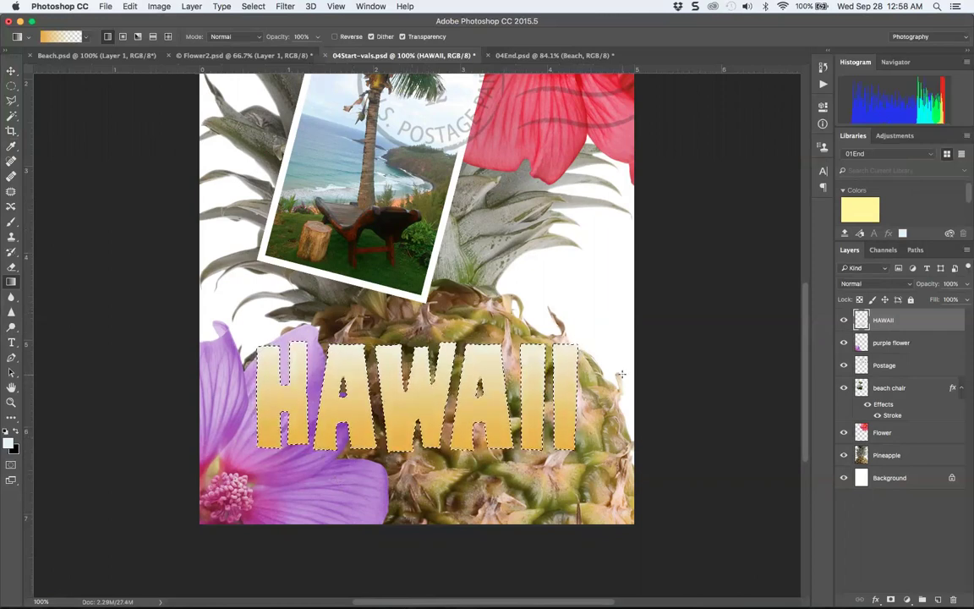
{"action": "key", "text": "super+z"}
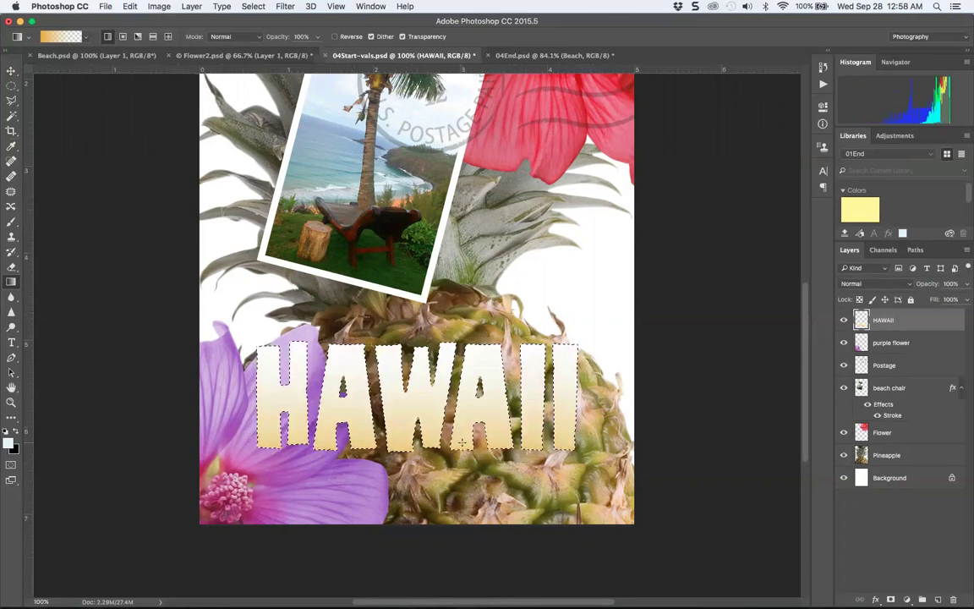
{"action": "key", "text": "super+z"}
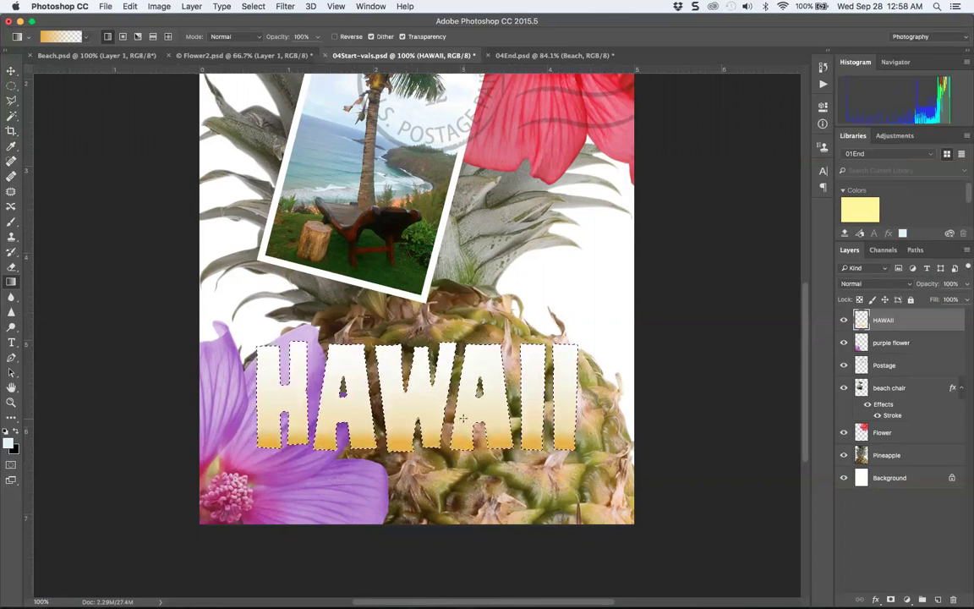
{"action": "key", "text": "super+z"}
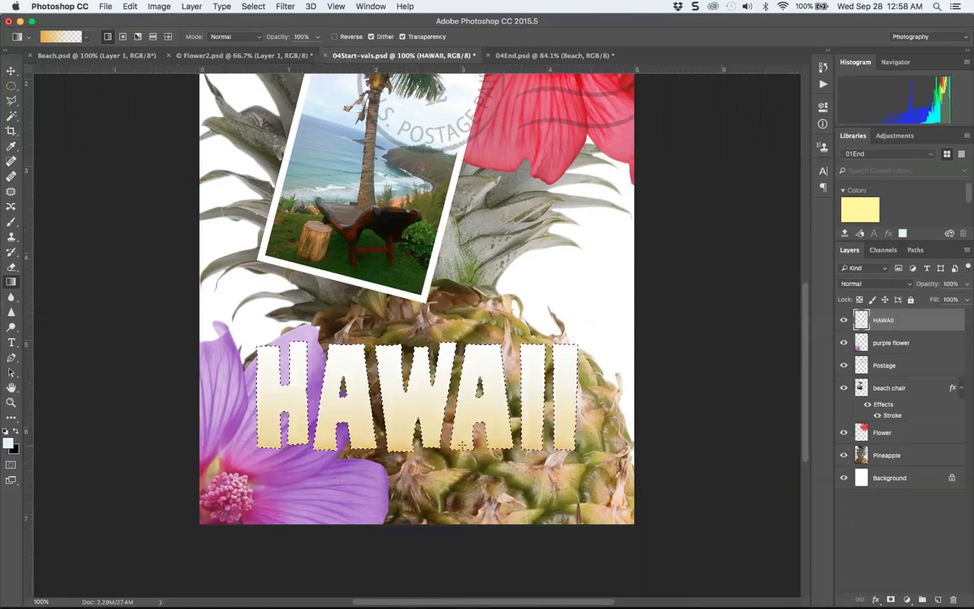
{"action": "left_click_drag", "start_coordinate": [463, 448], "coordinate": [463, 450]}
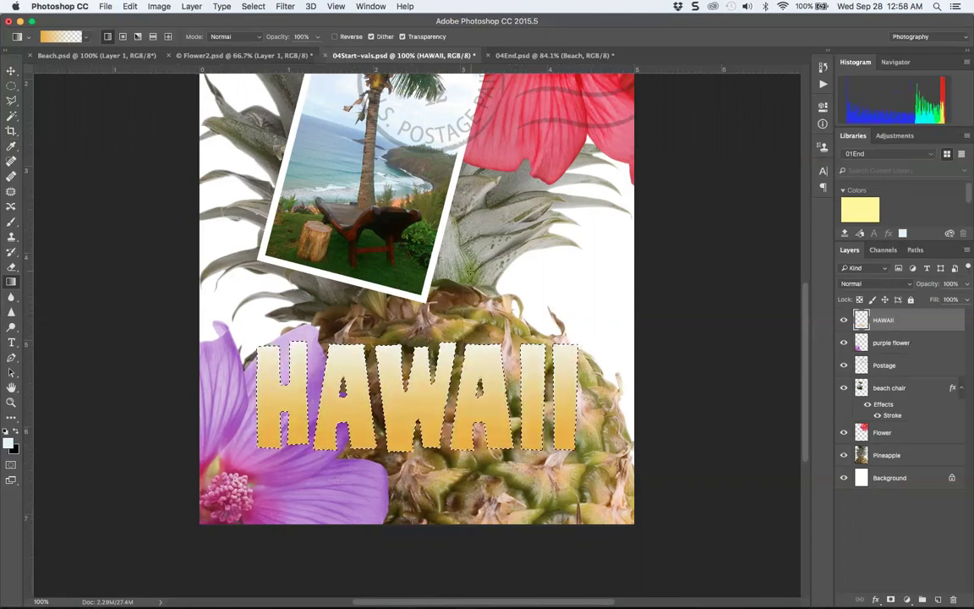
Zoom to 200% and redraw the gradient so gold fills the letter bases, fading upward
{"action": "key", "text": "super+plus"}
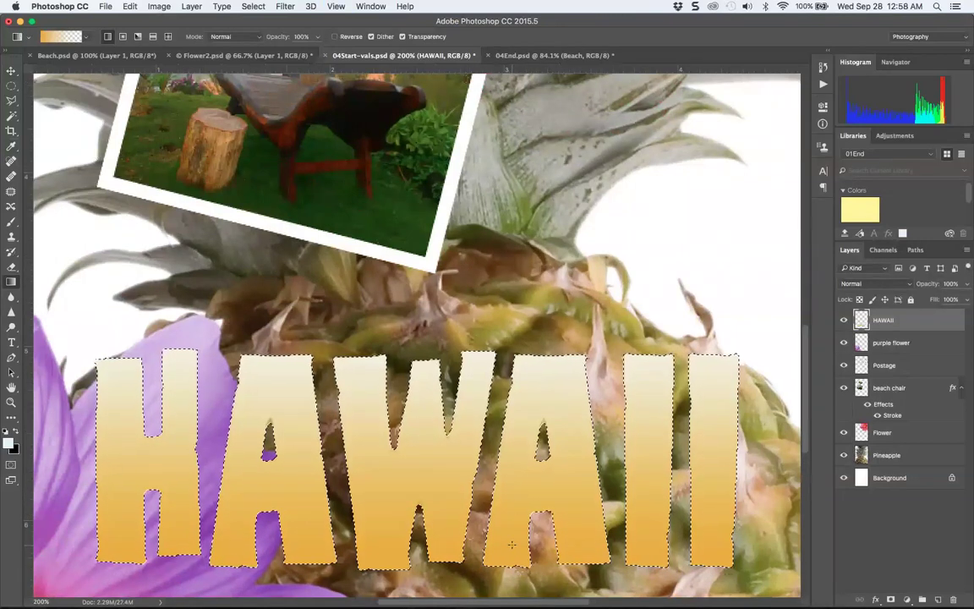
{"action": "key", "text": "super+z"}
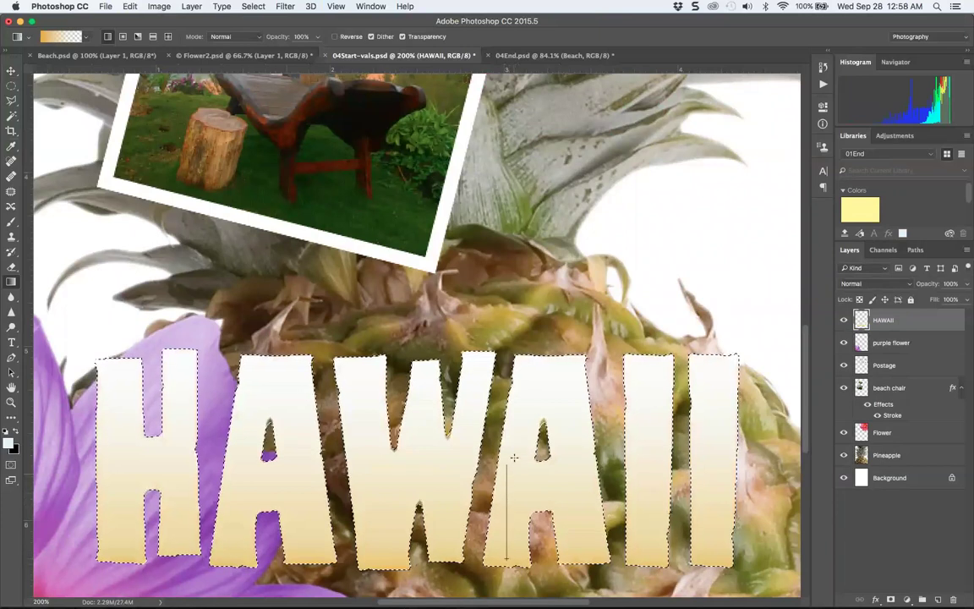
{"action": "left_click_drag", "start_coordinate": [510, 430], "coordinate": [511, 430]}
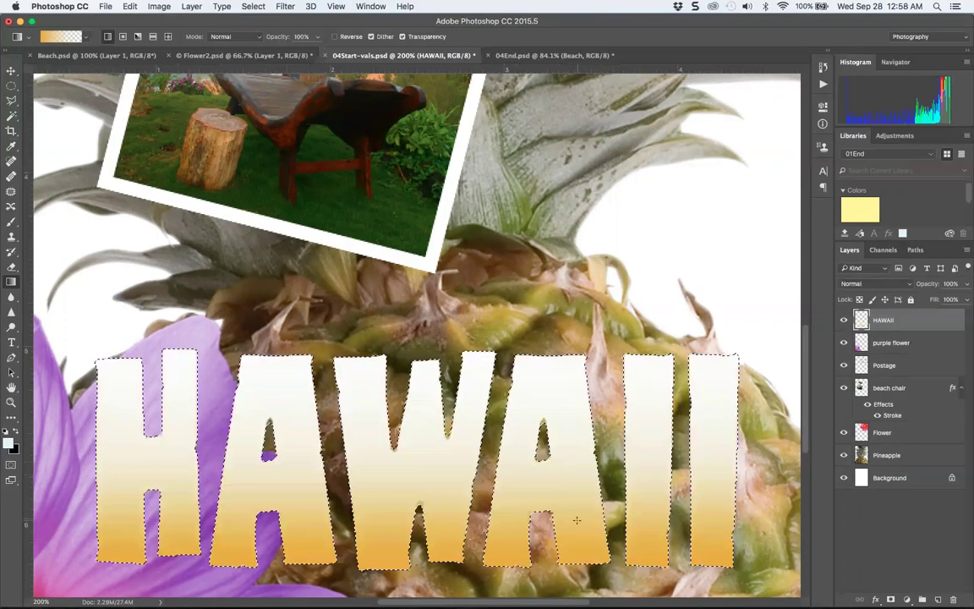
{"action": "left_click_drag", "start_coordinate": [581, 370], "coordinate": [590, 99]}
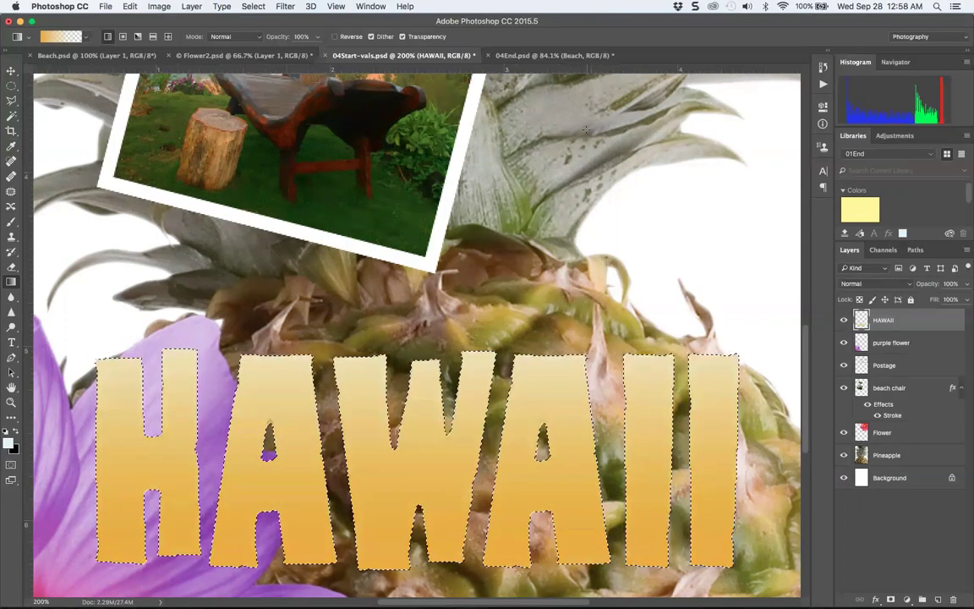
{"action": "key", "text": "super+z"}
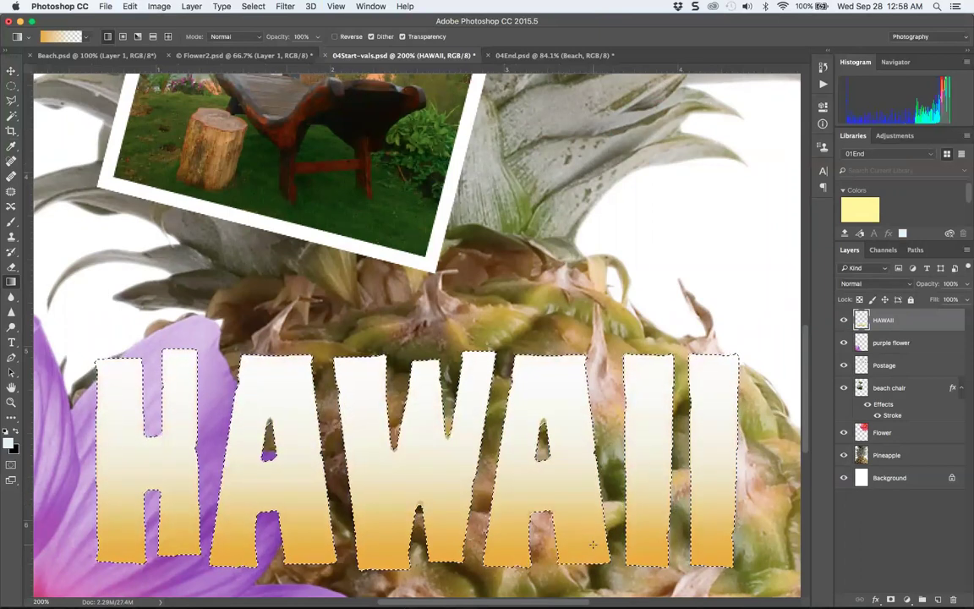
{"action": "left_click_drag", "start_coordinate": [611, 414], "coordinate": [611, 415]}
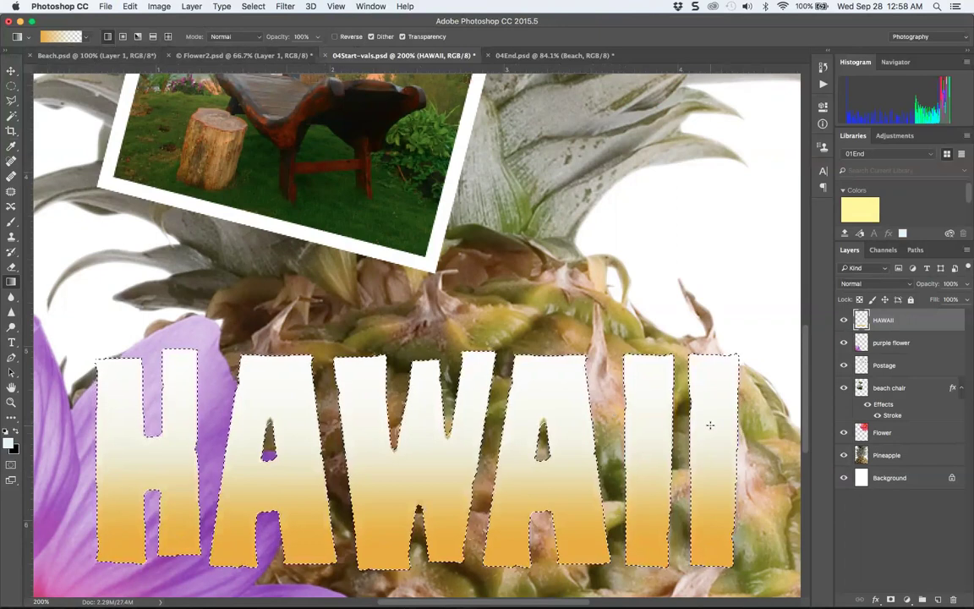
{"action": "right_click", "coordinate": [890, 317]}
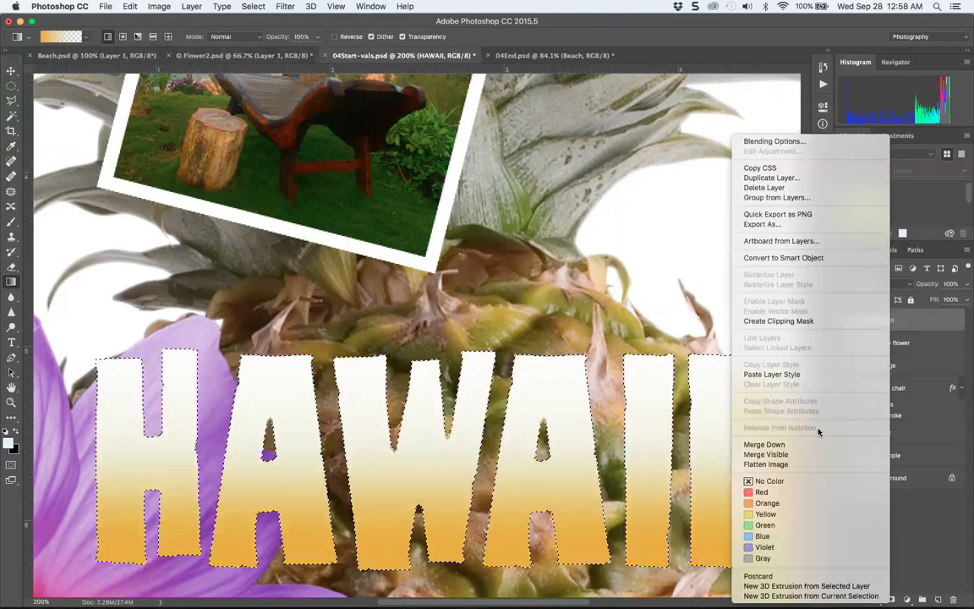
{"action": "left_click", "coordinate": [913, 317]}
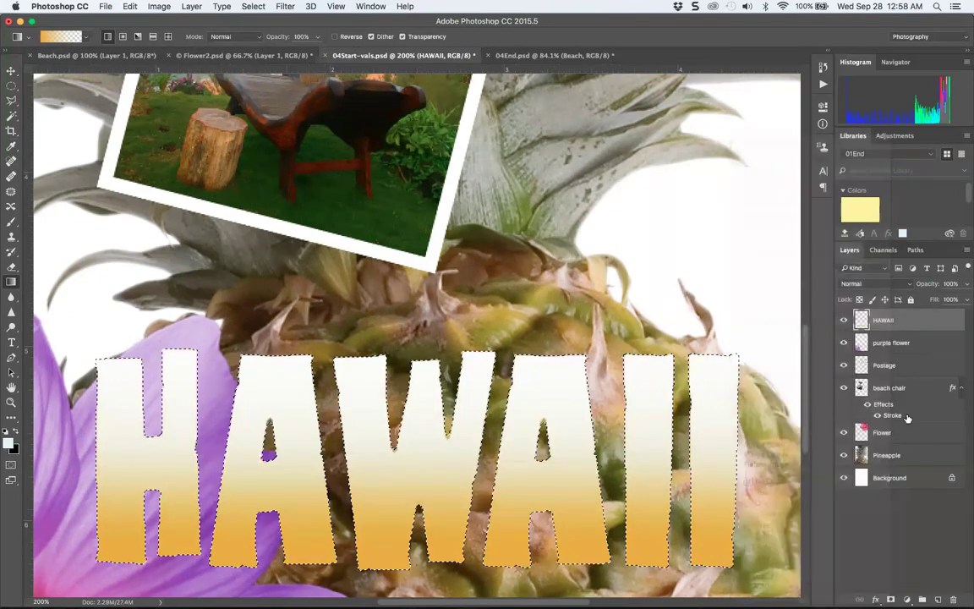
{"action": "left_click", "coordinate": [876, 599]}
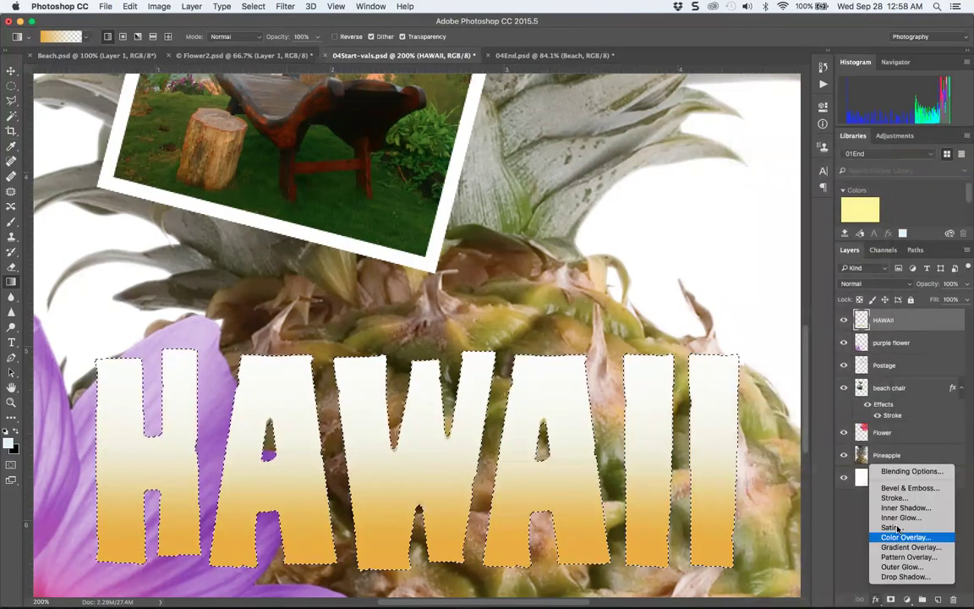
{"action": "left_click", "coordinate": [843, 498]}
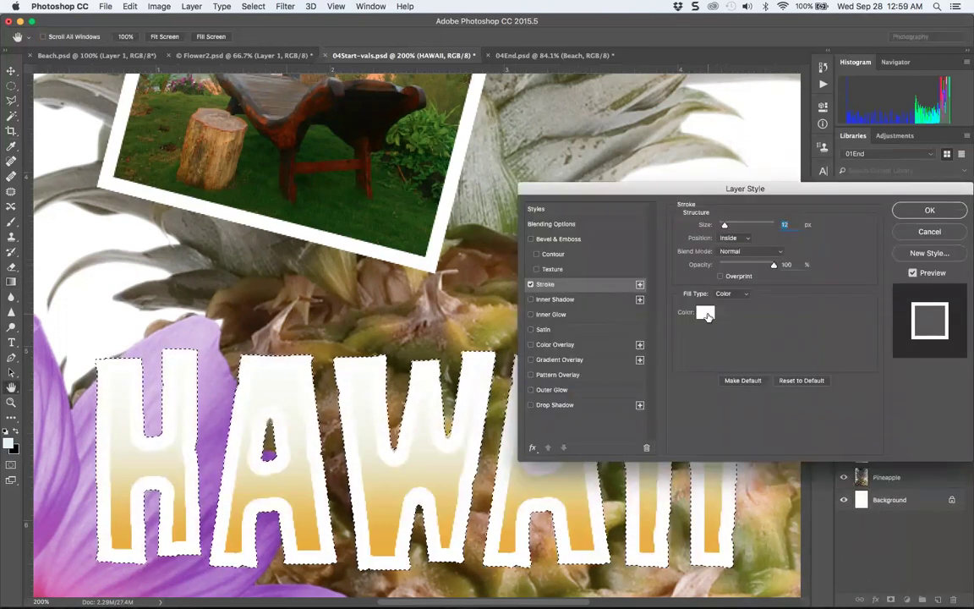
{"action": "left_click", "coordinate": [705, 313]}
{"action": "left_click", "coordinate": [601, 223]}
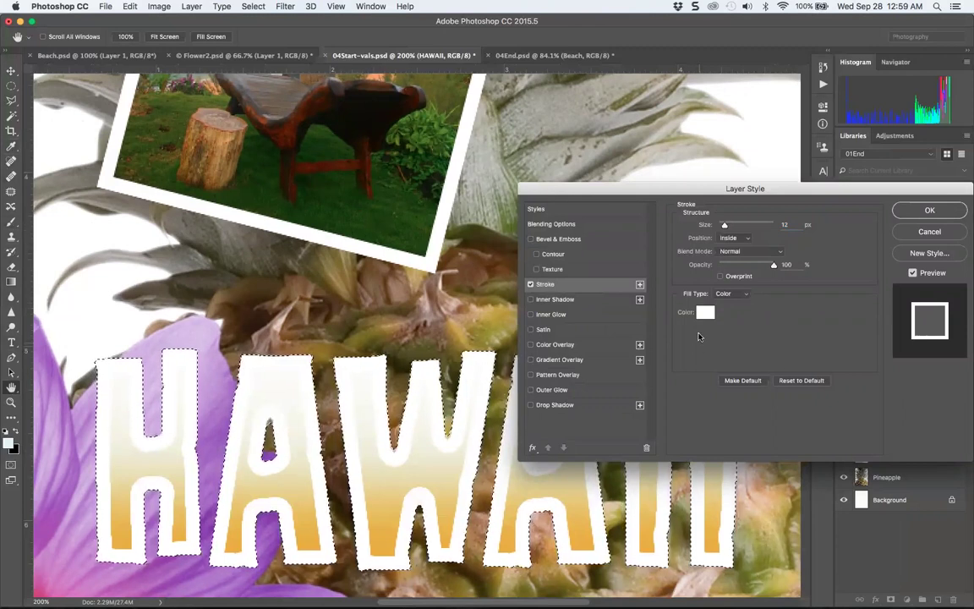
{"action": "left_click", "coordinate": [705, 313]}
{"action": "left_click_drag", "start_coordinate": [498, 298], "coordinate": [498, 332]}
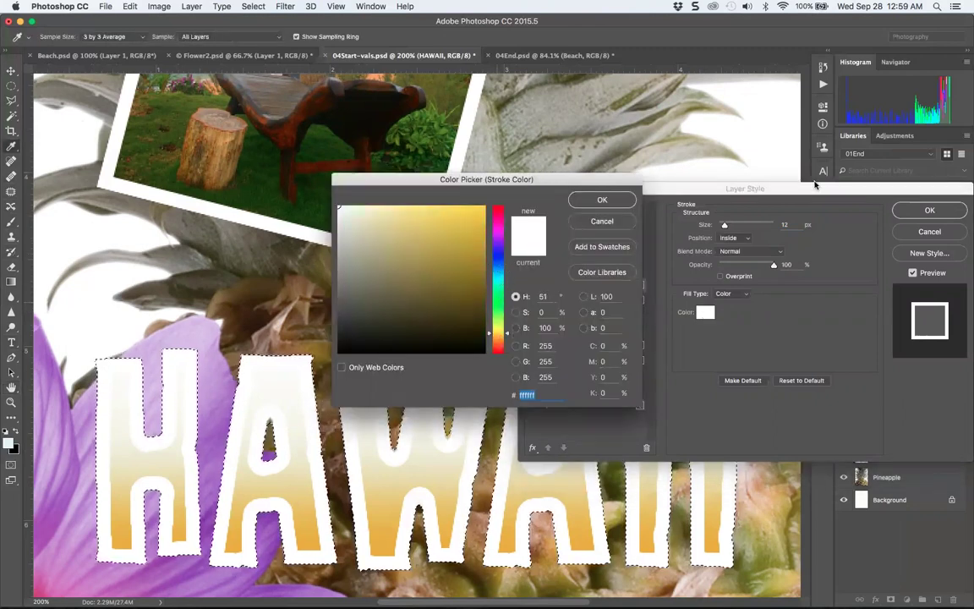
{"action": "left_click", "coordinate": [603, 222]}
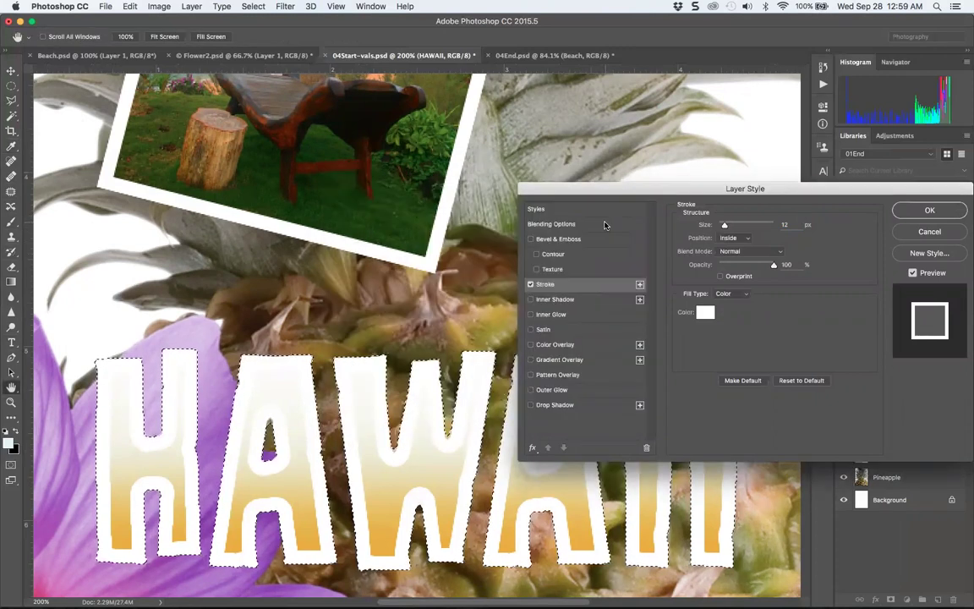
{"action": "key", "text": "Escape"}
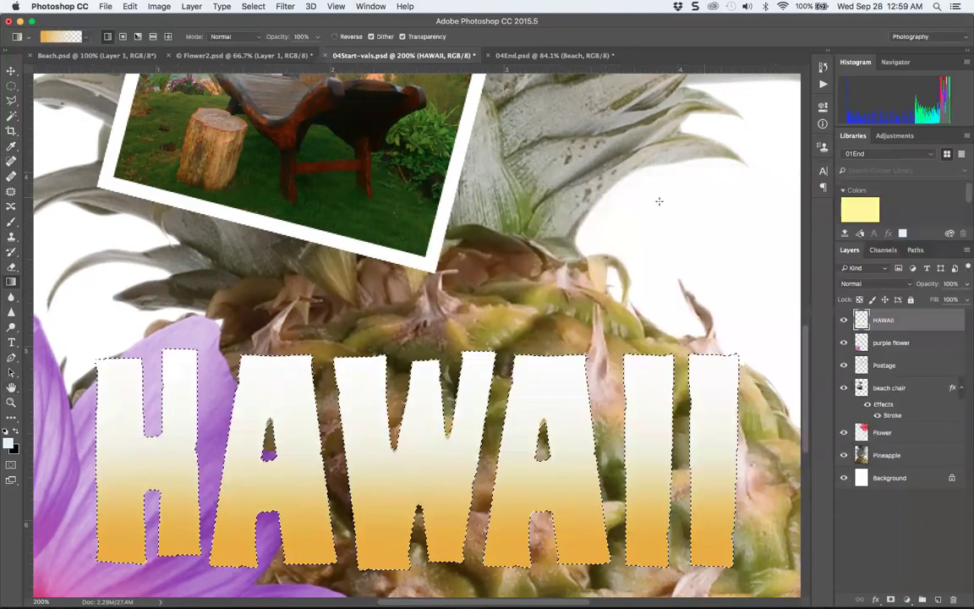
Sample a dark green from the grass and bush in the beach photo with the Eyedropper
{"action": "left_click", "coordinate": [11, 145]}
{"action": "left_click", "coordinate": [382, 216]}
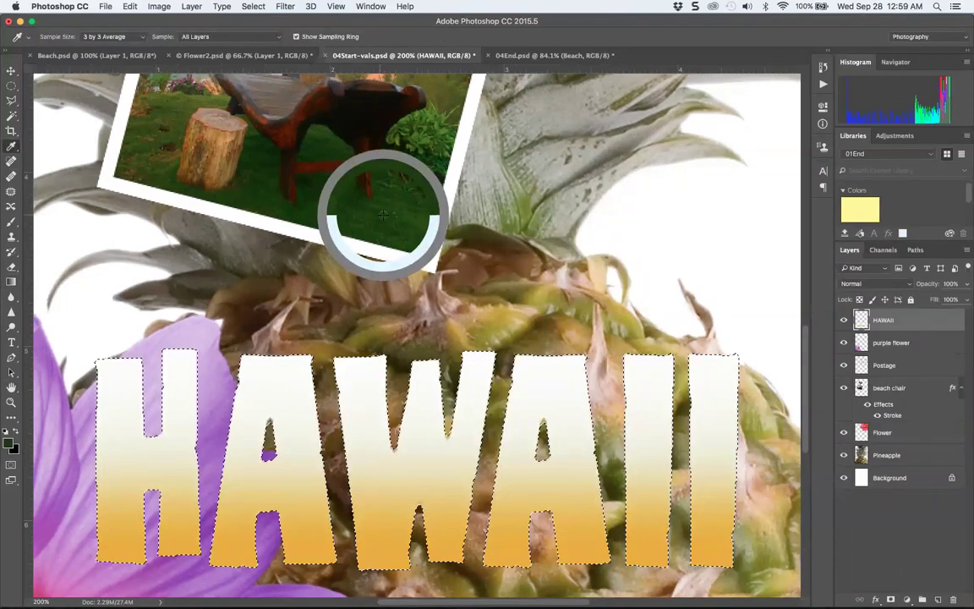
{"action": "left_click_drag", "start_coordinate": [382, 216], "coordinate": [394, 209]}
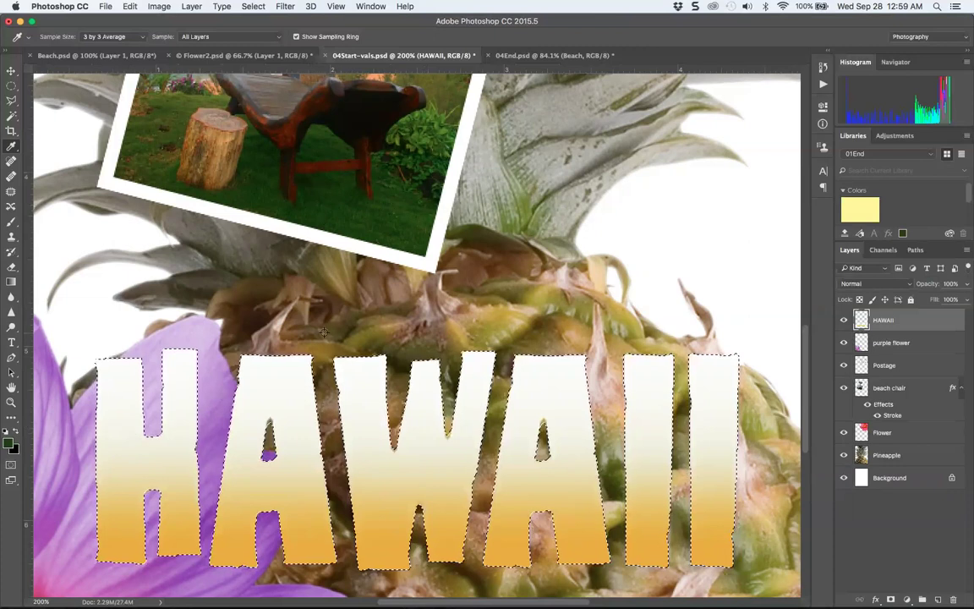
{"action": "left_click_drag", "start_coordinate": [292, 193], "coordinate": [338, 177]}
{"action": "mouse_move", "coordinate": [423, 121]}
{"action": "left_mouse_down"}
{"action": "mouse_move", "coordinate": [414, 126]}
{"action": "mouse_move", "coordinate": [423, 135]}
{"action": "mouse_move", "coordinate": [412, 137]}
{"action": "left_mouse_up"}
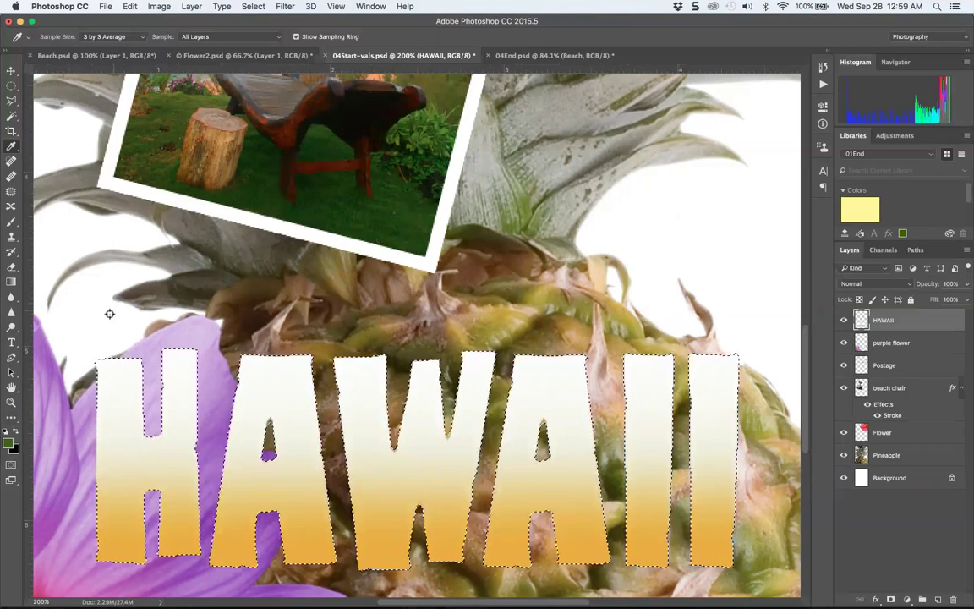
Cancel the trial stroke effect on HAWAII and set the foreground colour to #3e6201
{"action": "left_click", "coordinate": [876, 599]}
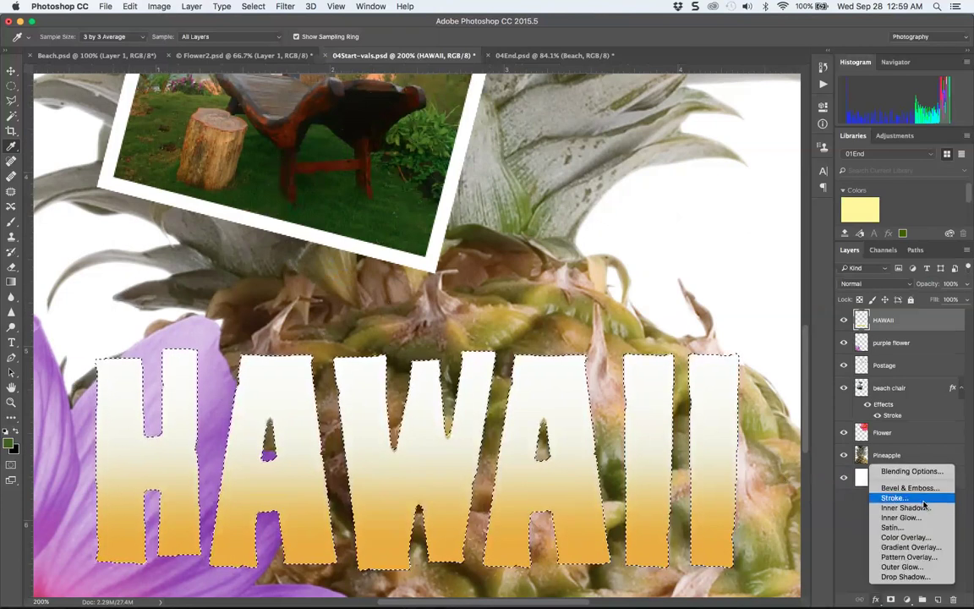
{"action": "left_click", "coordinate": [889, 498]}
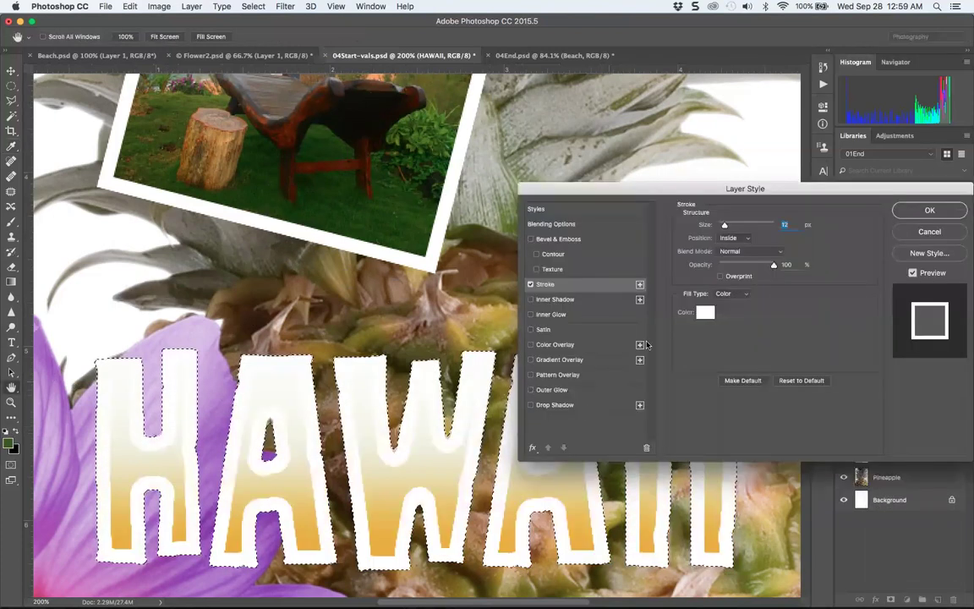
{"action": "left_click", "coordinate": [706, 315]}
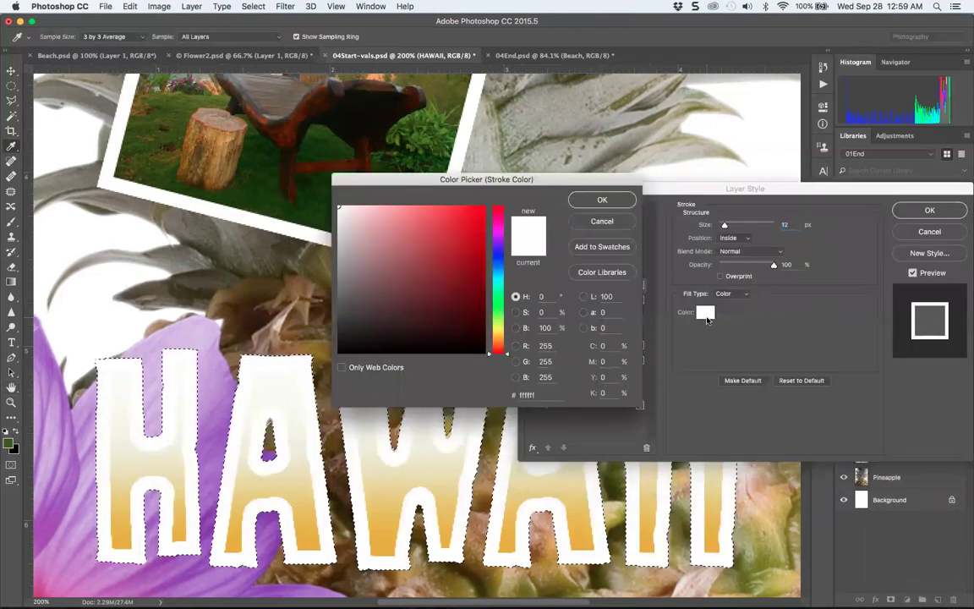
{"action": "left_click", "coordinate": [602, 221]}
{"action": "key", "text": "Escape"}
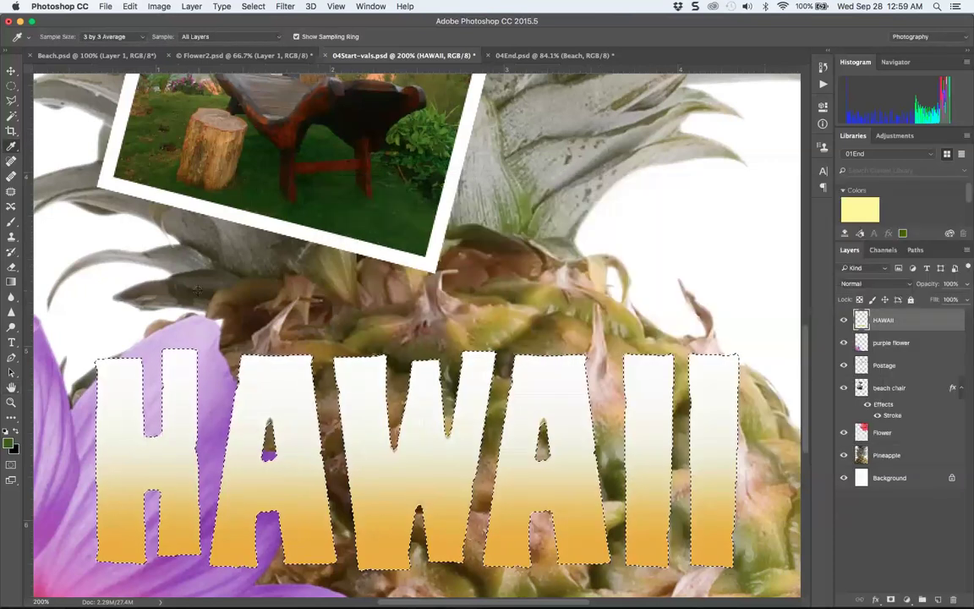
{"action": "left_click", "coordinate": [8, 444]}
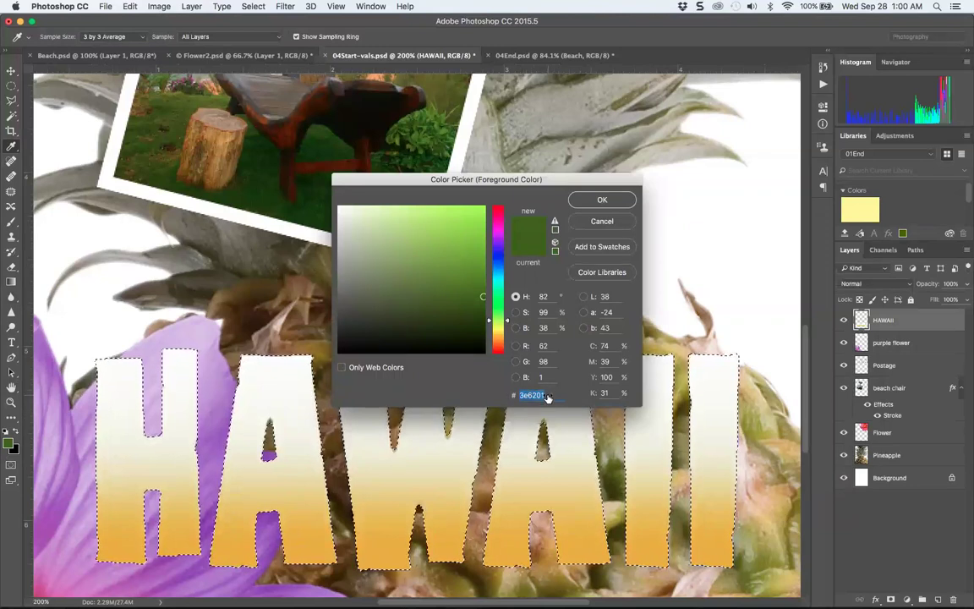
{"action": "left_click", "coordinate": [598, 199]}
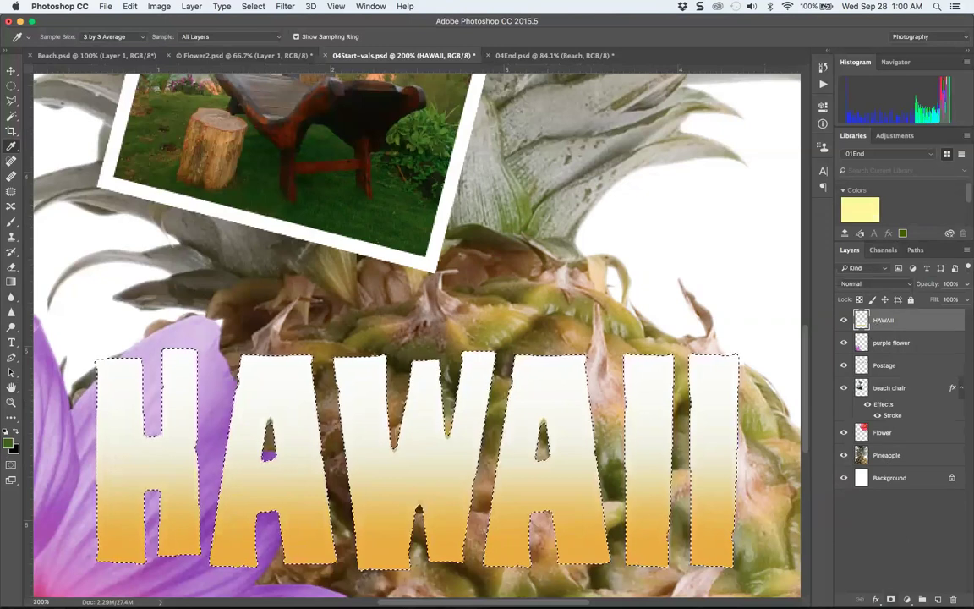
Add an outside Stroke in dark green #3e6201 to HAWAII, thinned to 3 px
{"action": "left_click", "coordinate": [875, 599]}
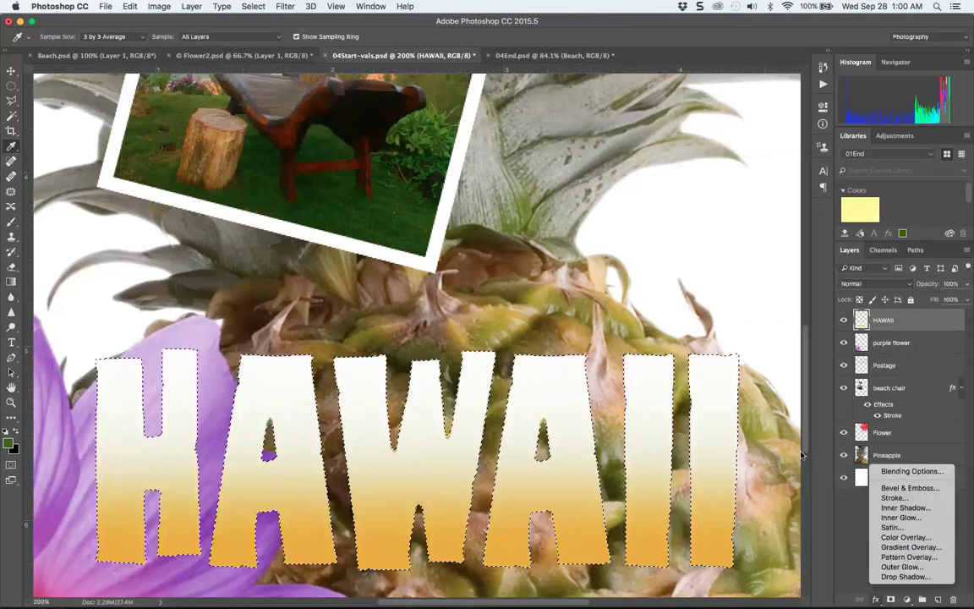
{"action": "left_click", "coordinate": [894, 498]}
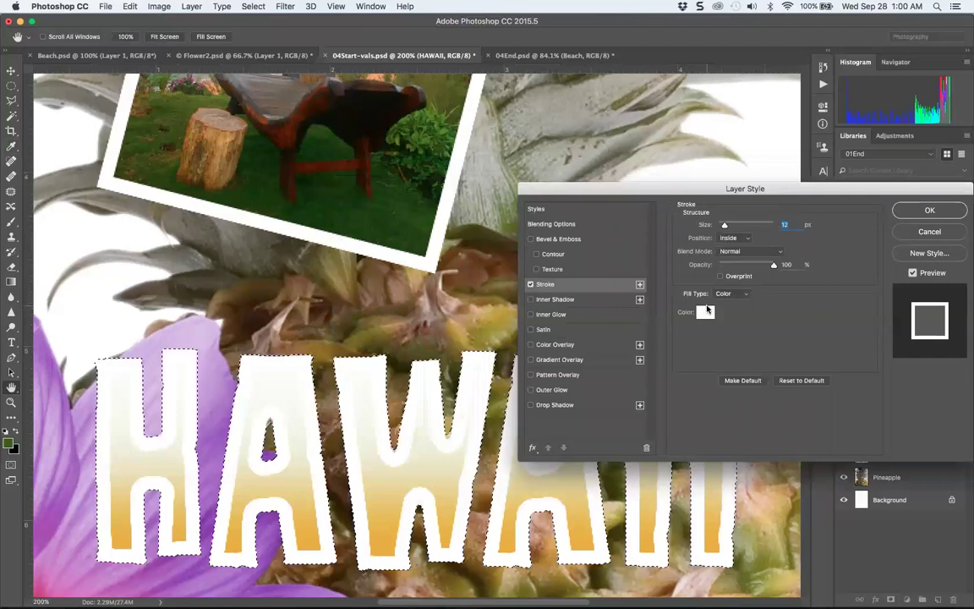
{"action": "left_click", "coordinate": [705, 312]}
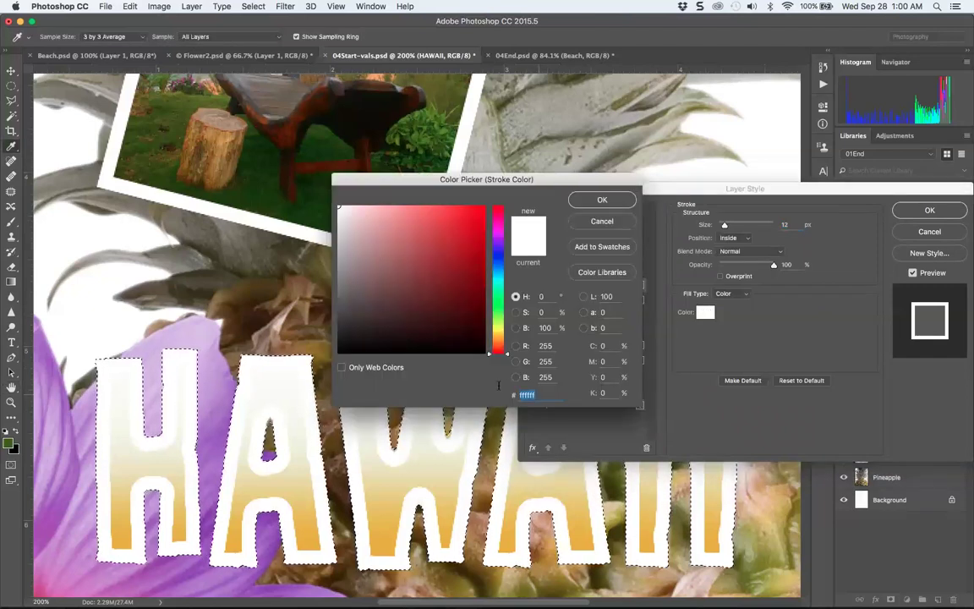
{"action": "type", "text": "3e6201"}
{"action": "left_click", "coordinate": [602, 200]}
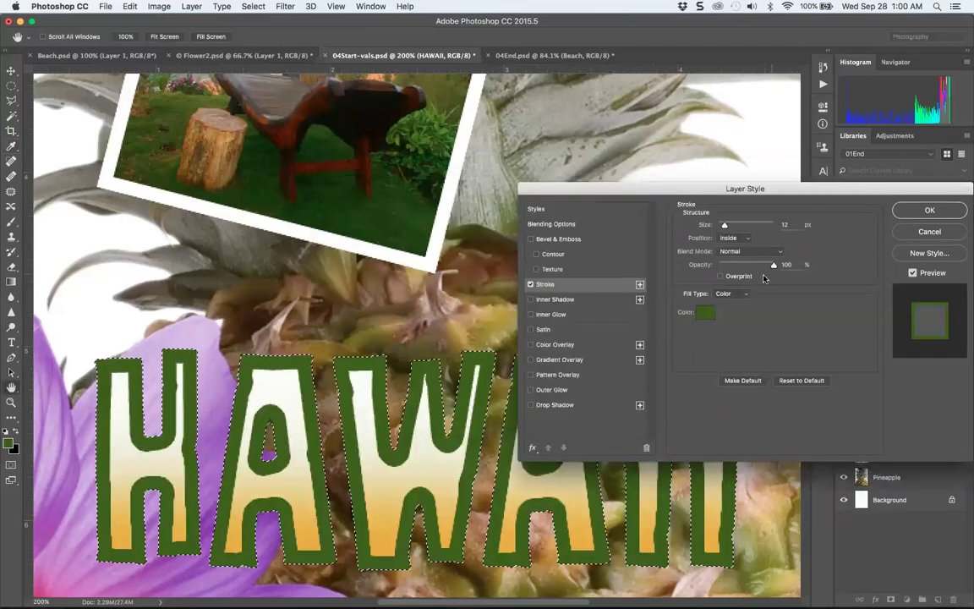
{"action": "left_click", "coordinate": [745, 296]}
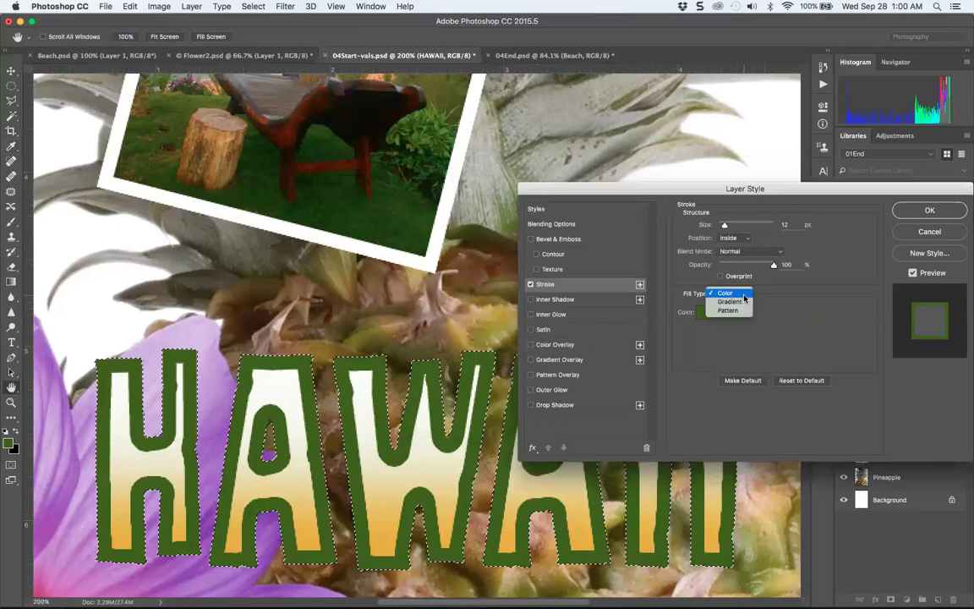
{"action": "left_click", "coordinate": [734, 238]}
{"action": "left_click", "coordinate": [741, 231]}
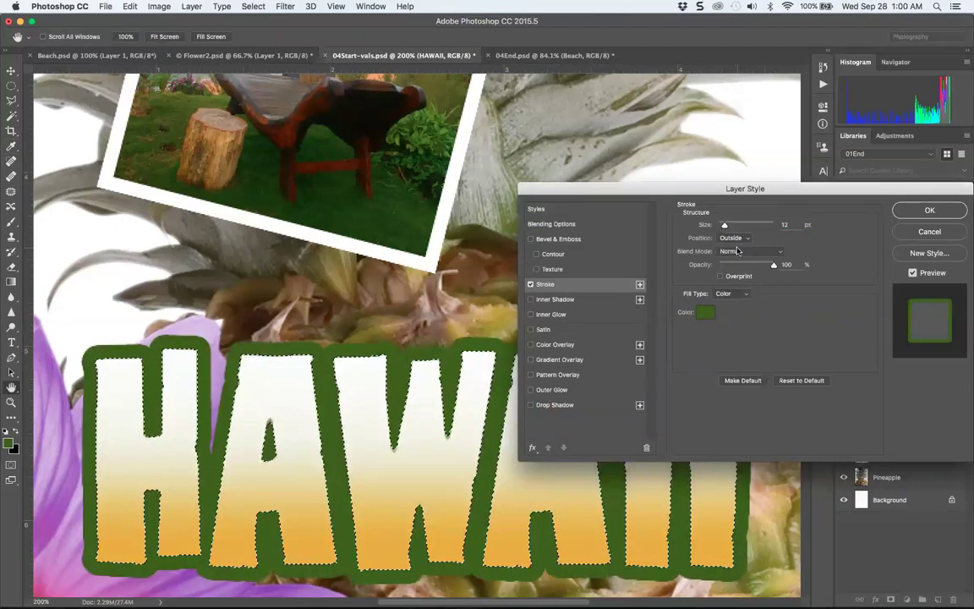
{"action": "left_click", "coordinate": [739, 251]}
{"action": "left_click", "coordinate": [739, 251]}
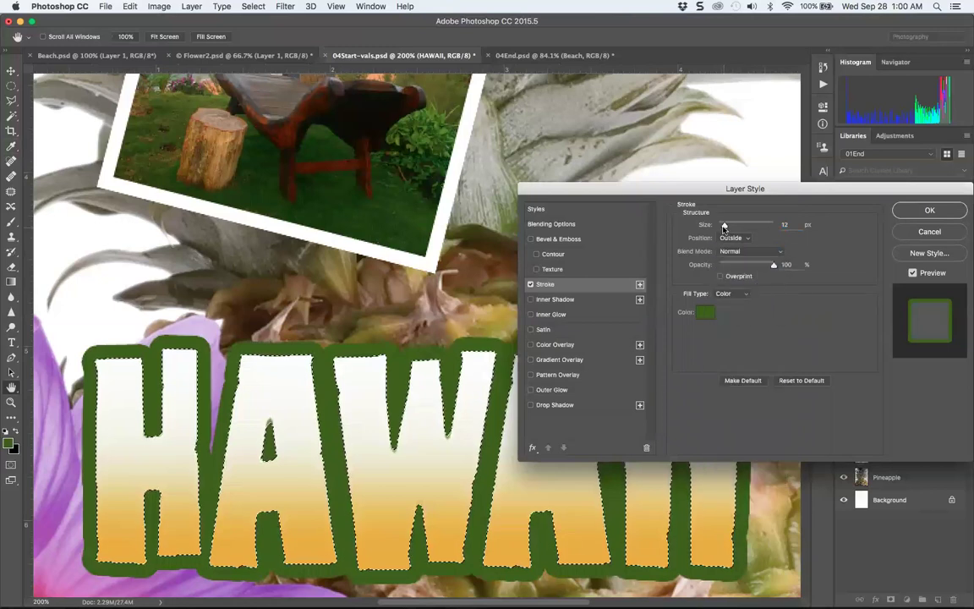
{"action": "left_click_drag", "start_coordinate": [725, 225], "coordinate": [720, 228]}
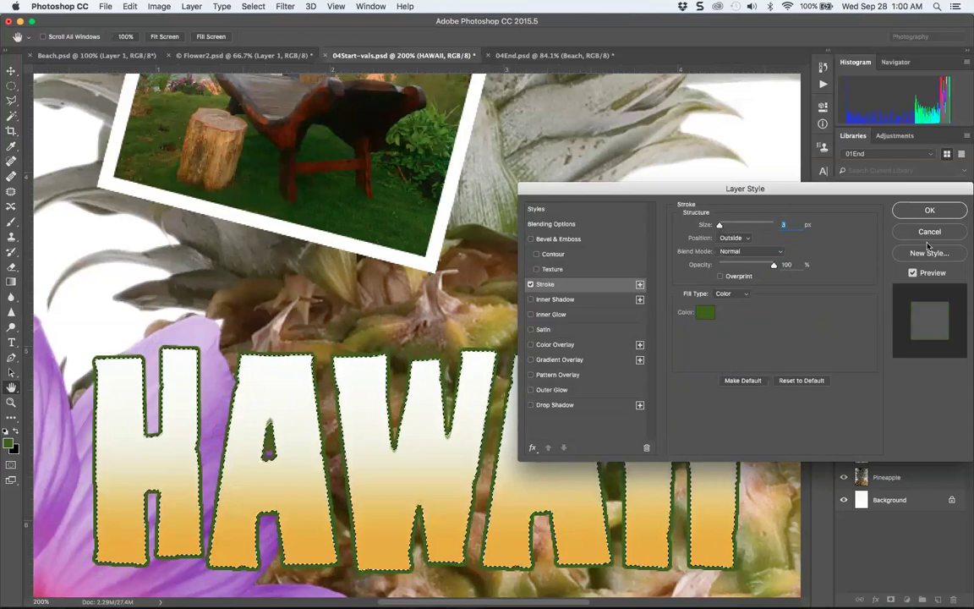
Apply the stroke, deselect, zoom out, and move HAWAII slightly down and right
{"action": "left_click", "coordinate": [929, 211]}
{"action": "key", "text": "i"}
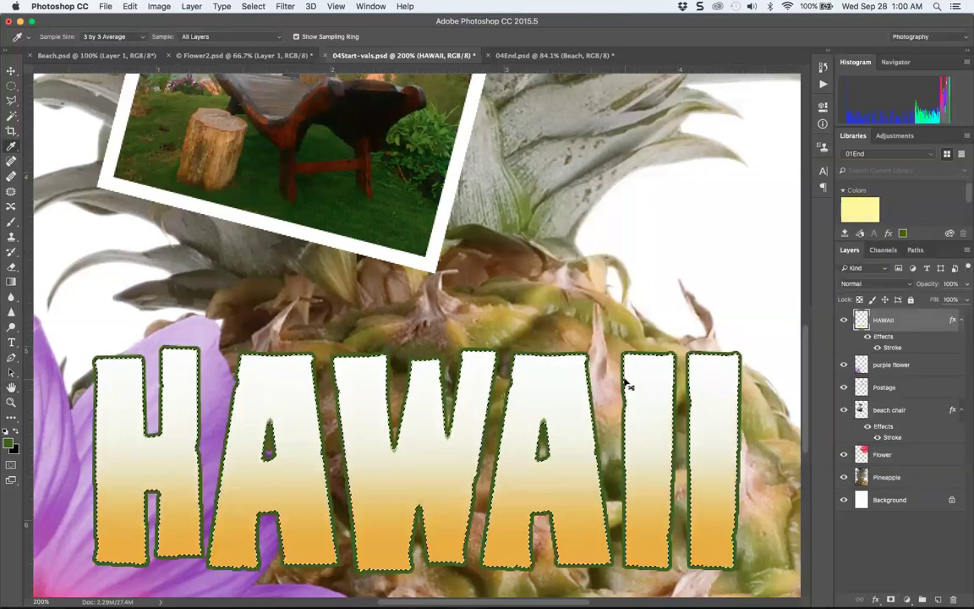
{"action": "key", "text": "super+d"}
{"action": "key", "text": "super+minus"}
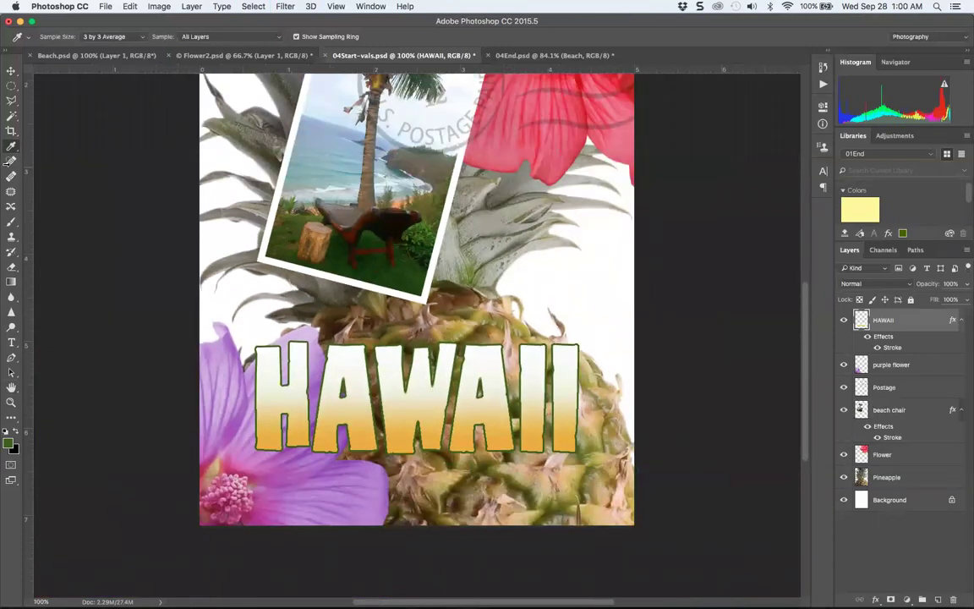
{"action": "left_click", "coordinate": [11, 70]}
{"action": "left_click_drag", "start_coordinate": [422, 391], "coordinate": [440, 420]}
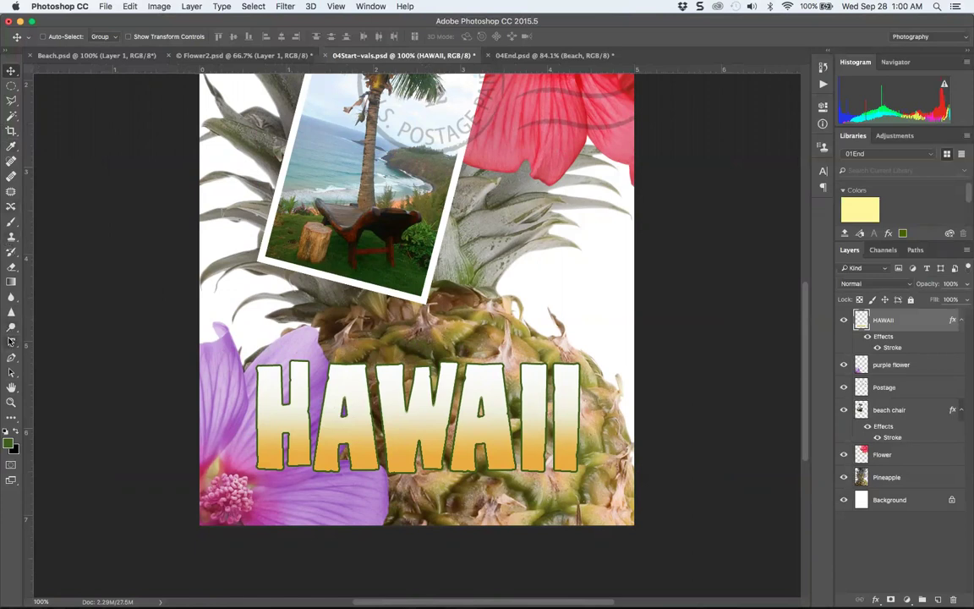
Type the subtitle 'Val's Resort Life' below HAWAII and select all of its text
{"action": "left_click", "coordinate": [11, 342]}
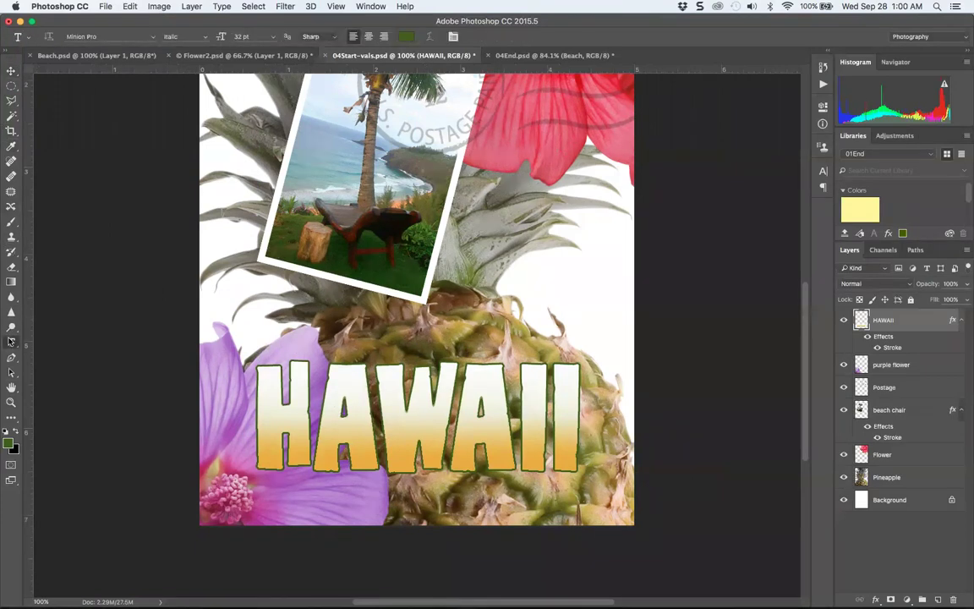
{"action": "left_click", "coordinate": [265, 501]}
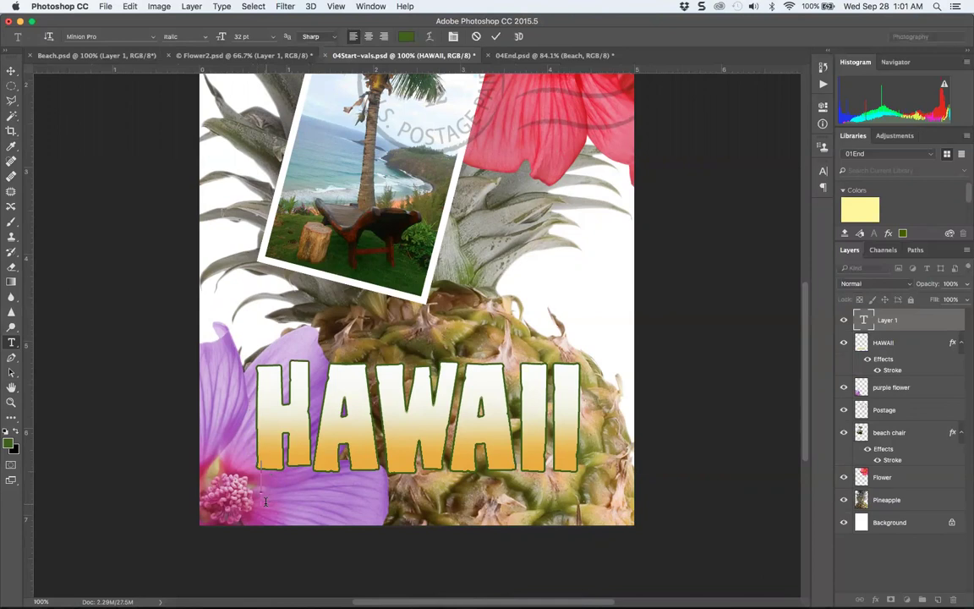
{"action": "type", "text": "Val"}
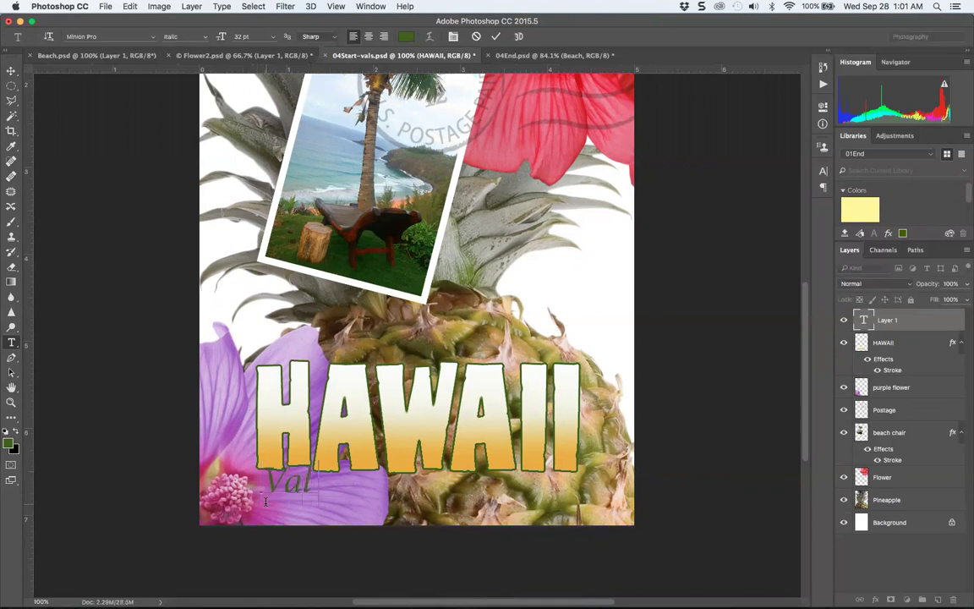
{"action": "type", "text": "'s Resort"}
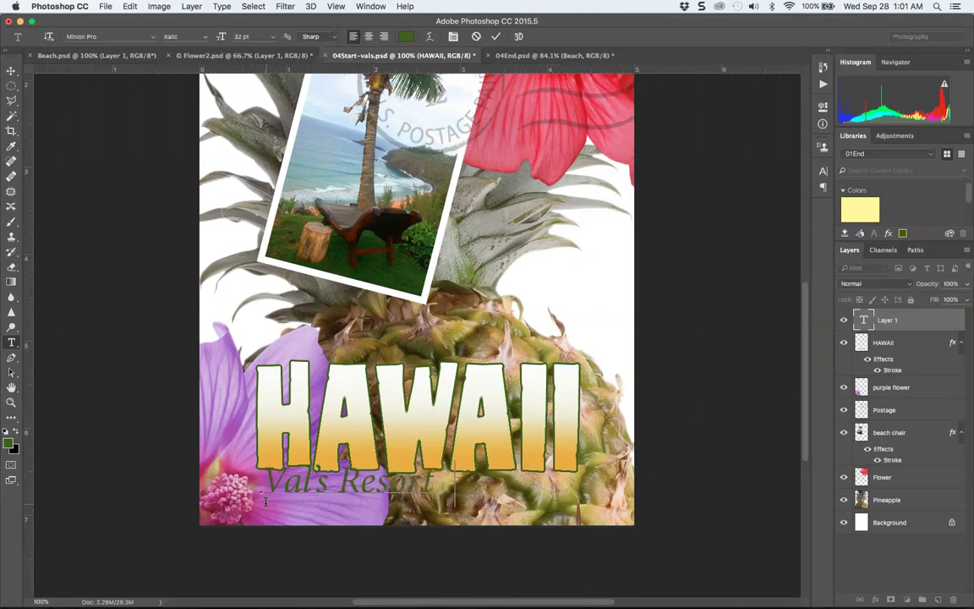
{"action": "type", "text": " Life"}
{"action": "key", "text": "super+a"}
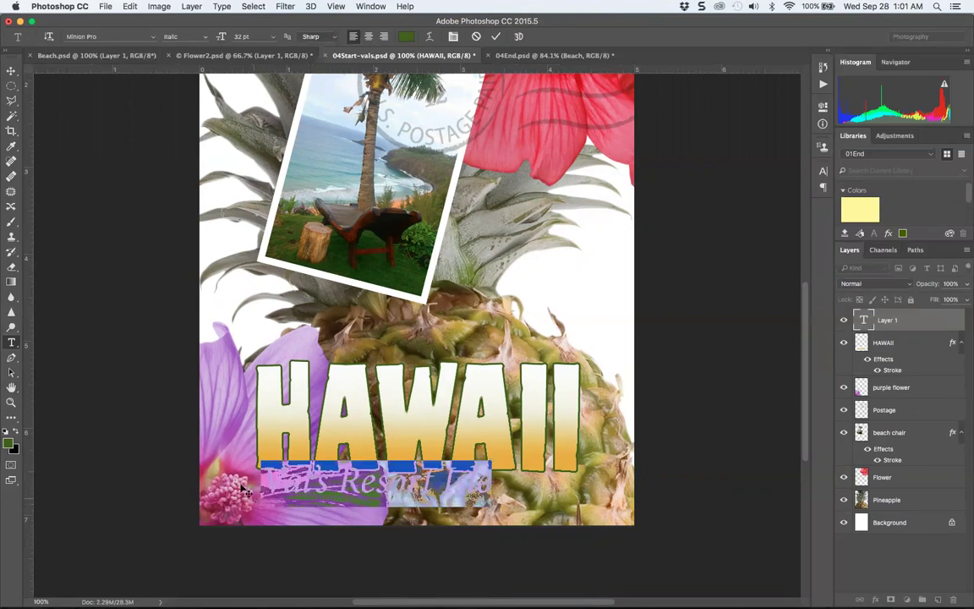
Change the subtitle font to Abadi MT Condensed Extra Bold and enlarge it to 41 pt
{"action": "left_click", "coordinate": [154, 39]}
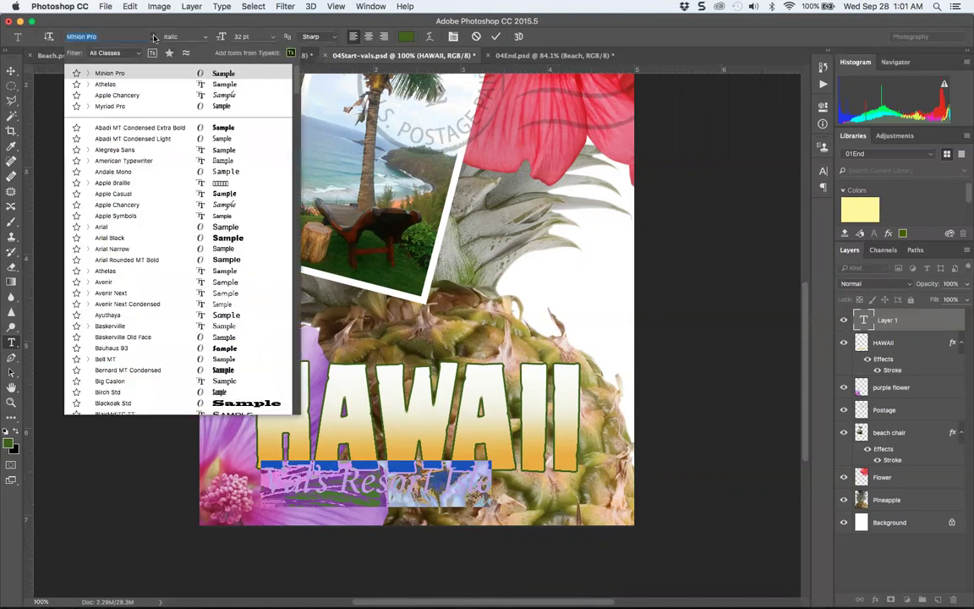
{"action": "left_click", "coordinate": [153, 128]}
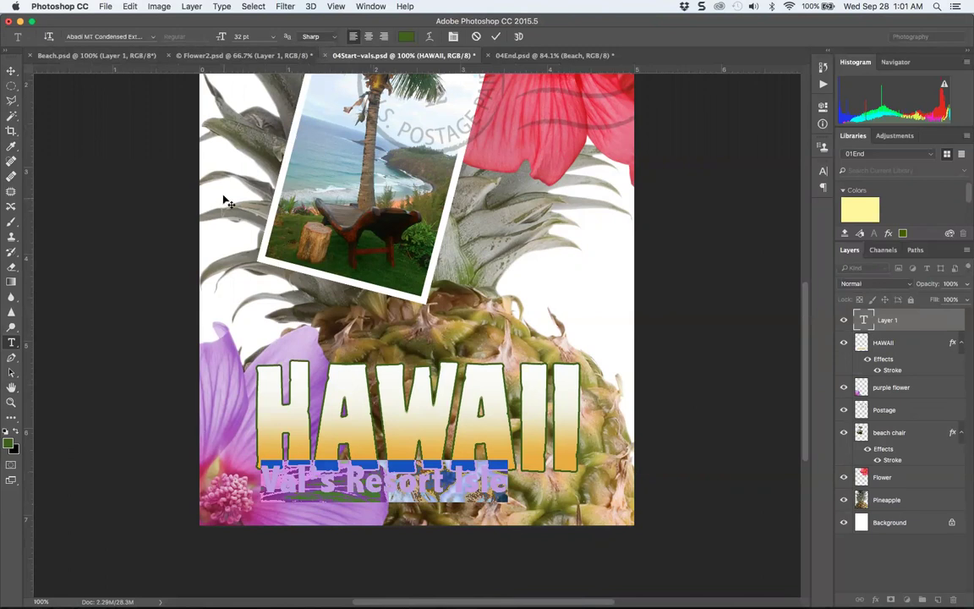
{"action": "left_click", "coordinate": [269, 37]}
{"action": "left_click_drag", "start_coordinate": [223, 42], "coordinate": [221, 37]}
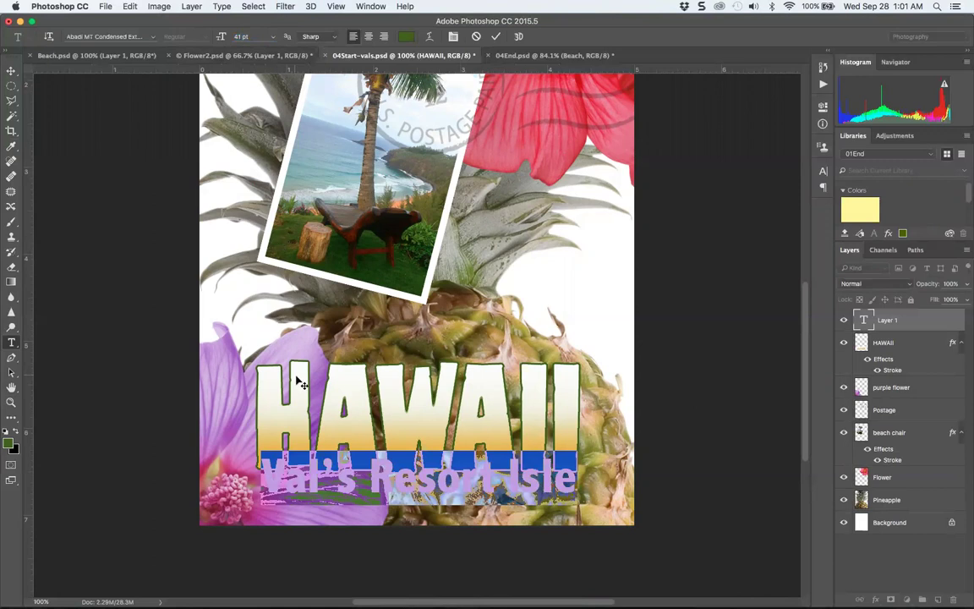
Commit the subtitle edit, nudge it slightly down under HAWAII, and fit the poster in view
{"action": "left_click", "coordinate": [11, 71]}
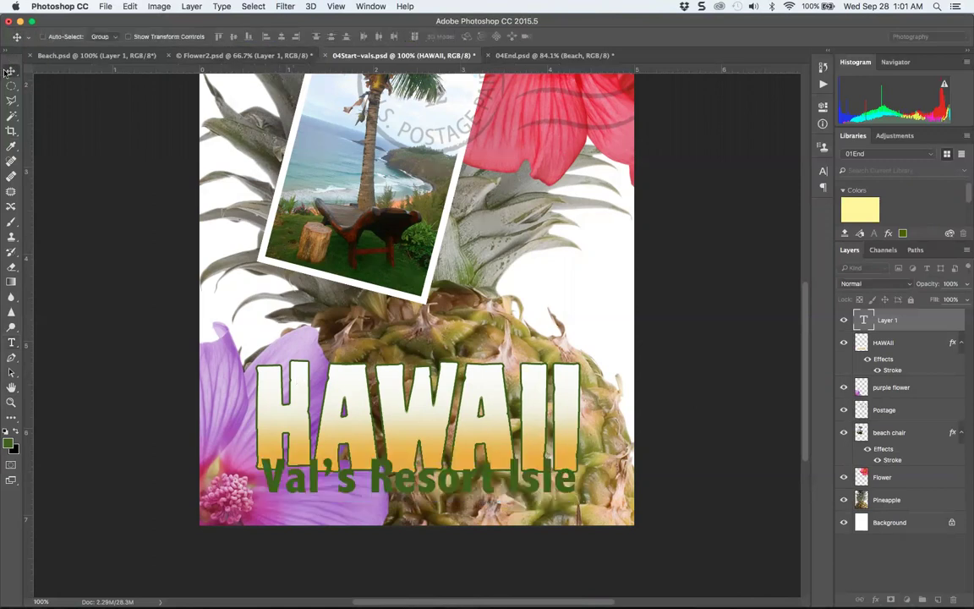
{"action": "left_click_drag", "start_coordinate": [292, 486], "coordinate": [294, 505]}
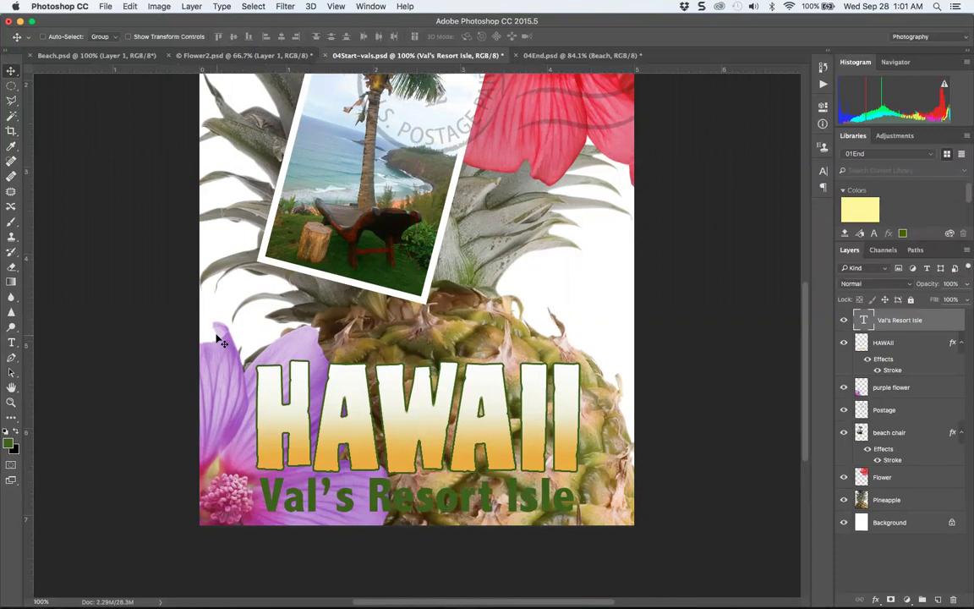
{"action": "key", "text": "super+0"}
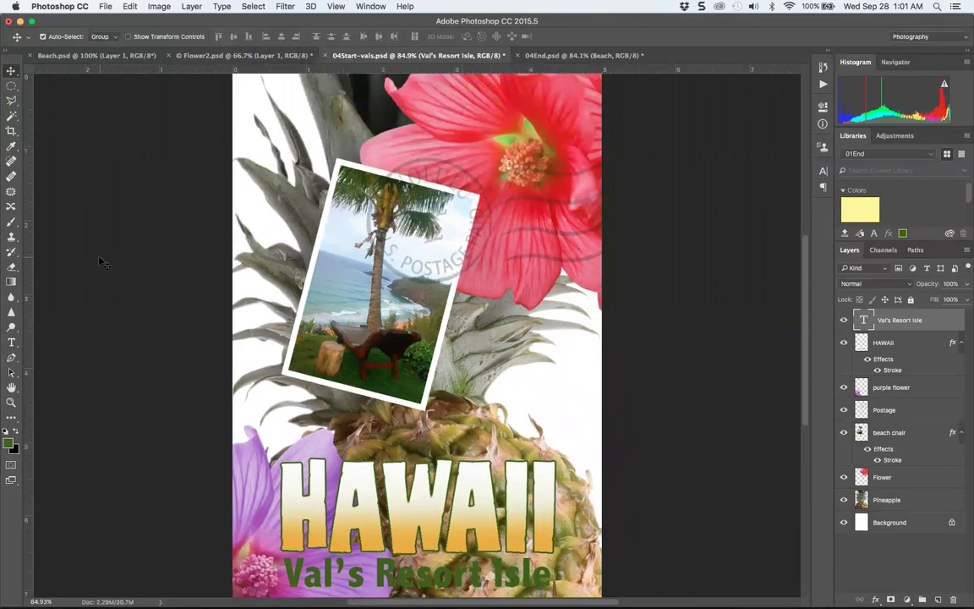
{"action": "left_click_drag", "start_coordinate": [159, 405], "coordinate": [168, 244]}
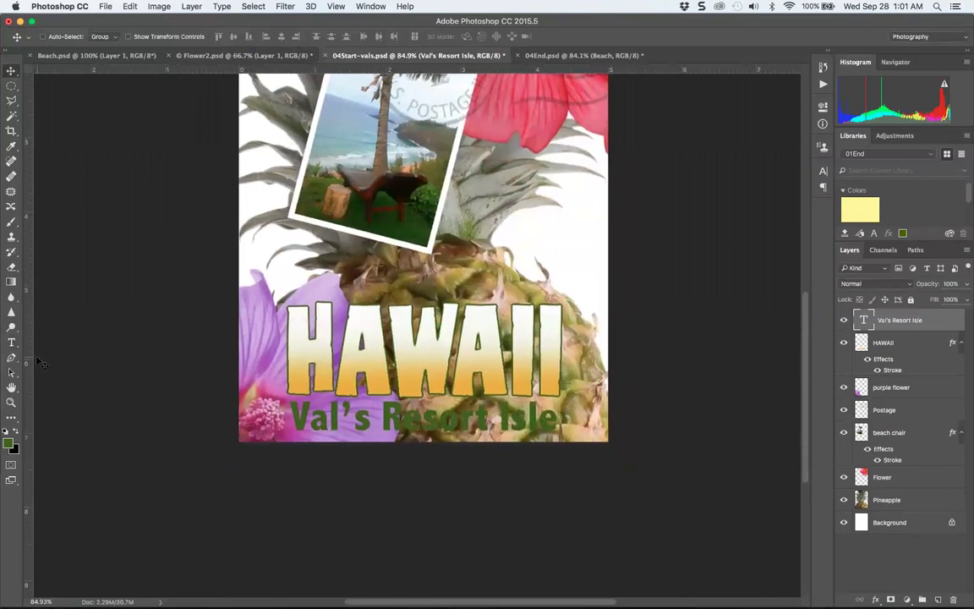
Set the foreground colour to the lighter green #82c017
{"action": "left_click", "coordinate": [10, 444]}
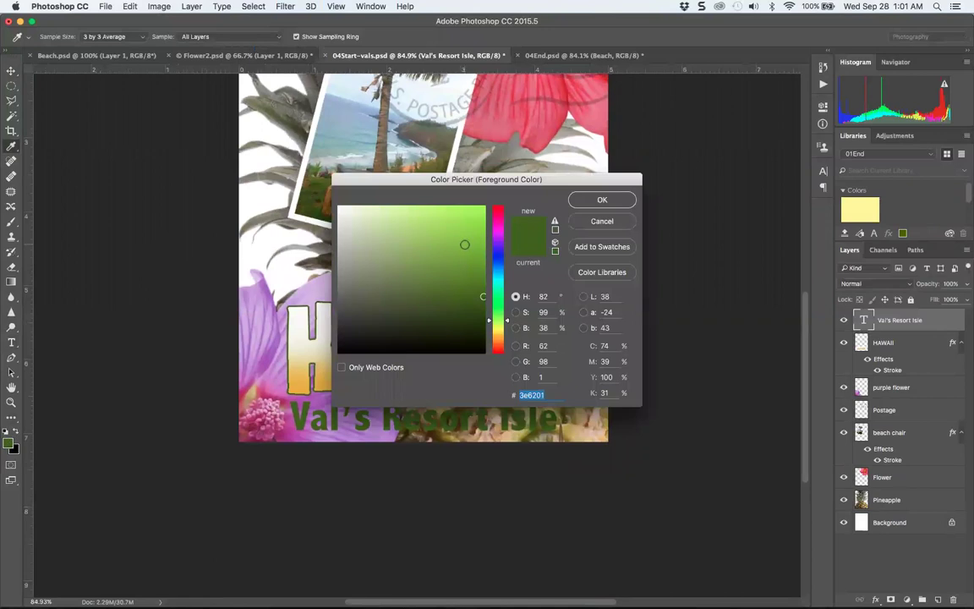
{"action": "mouse_move", "coordinate": [465, 245]}
{"action": "left_mouse_down"}
{"action": "mouse_move", "coordinate": [464, 226]}
{"action": "mouse_move", "coordinate": [467, 242]}
{"action": "left_mouse_up"}
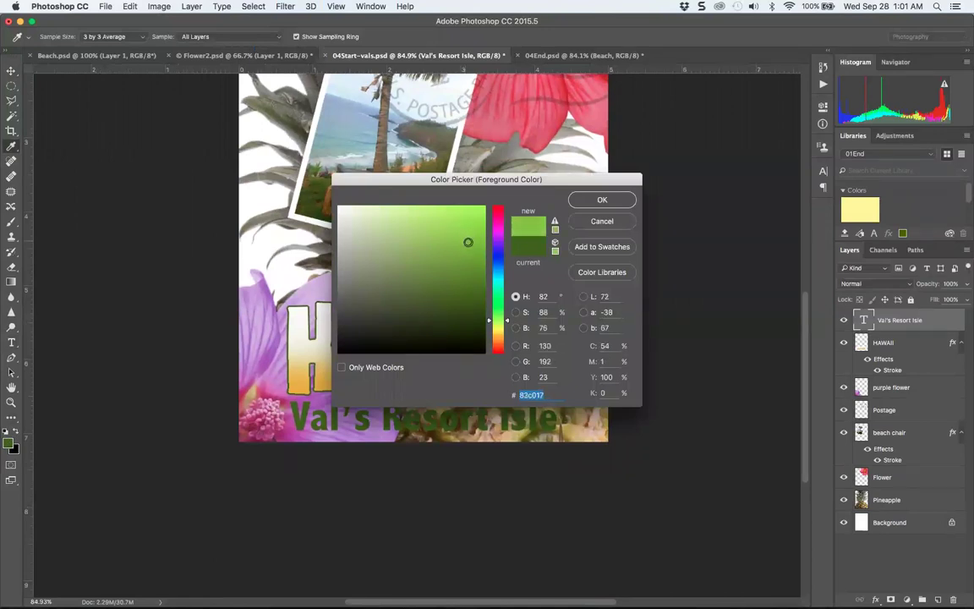
{"action": "left_click", "coordinate": [599, 201]}
{"action": "key", "text": "v"}
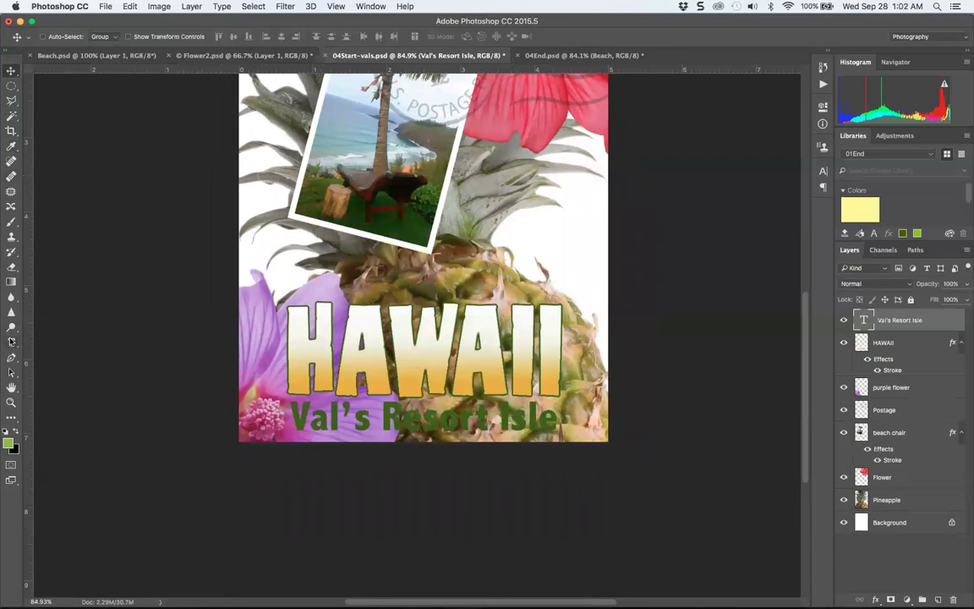
{"action": "left_click", "coordinate": [9, 443]}
Select all of the Val's Resort Isle text and show the Swatches panel from the Window menu
{"action": "left_click", "coordinate": [10, 341]}
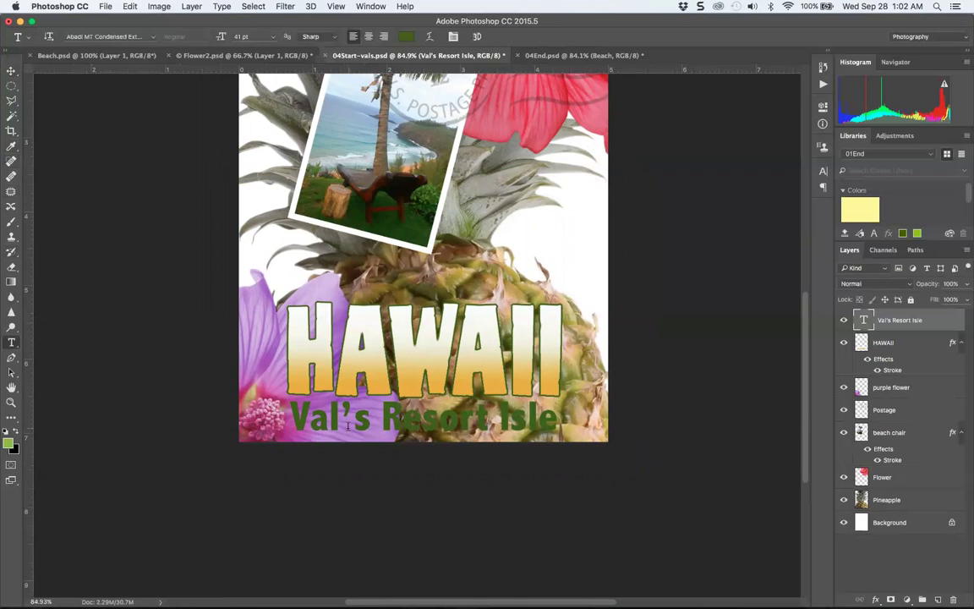
{"action": "left_click", "coordinate": [305, 428]}
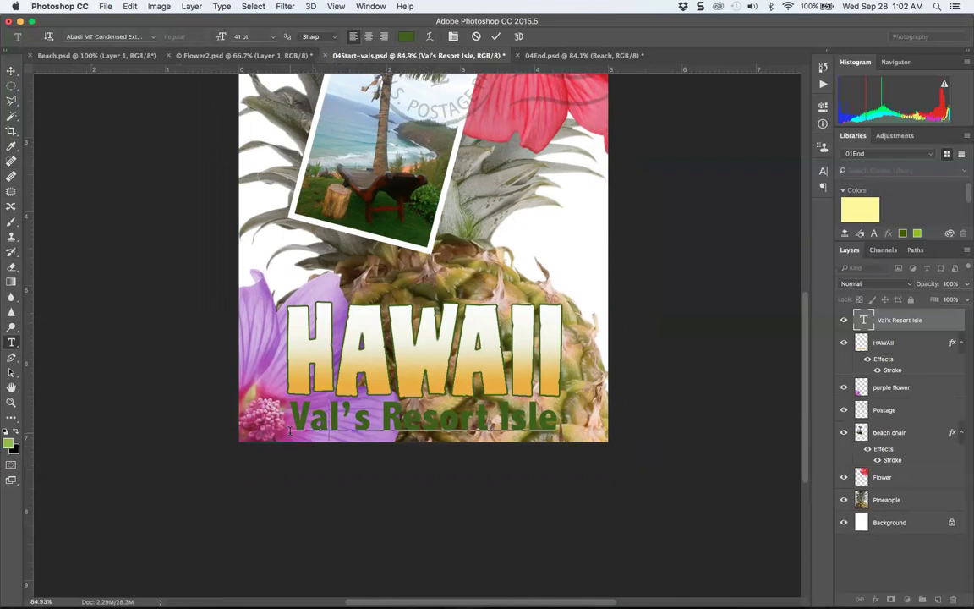
{"action": "triple_click", "coordinate": [363, 421]}
{"action": "left_click", "coordinate": [296, 417]}
{"action": "left_click_drag", "start_coordinate": [294, 416], "coordinate": [573, 396]}
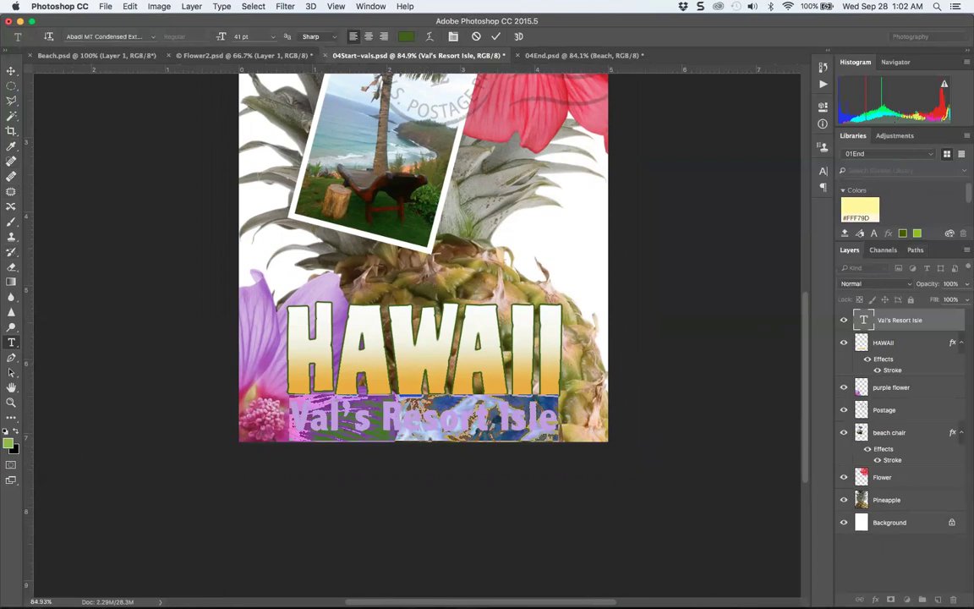
{"action": "left_click", "coordinate": [337, 7]}
{"action": "mouse_move", "coordinate": [371, 7]}
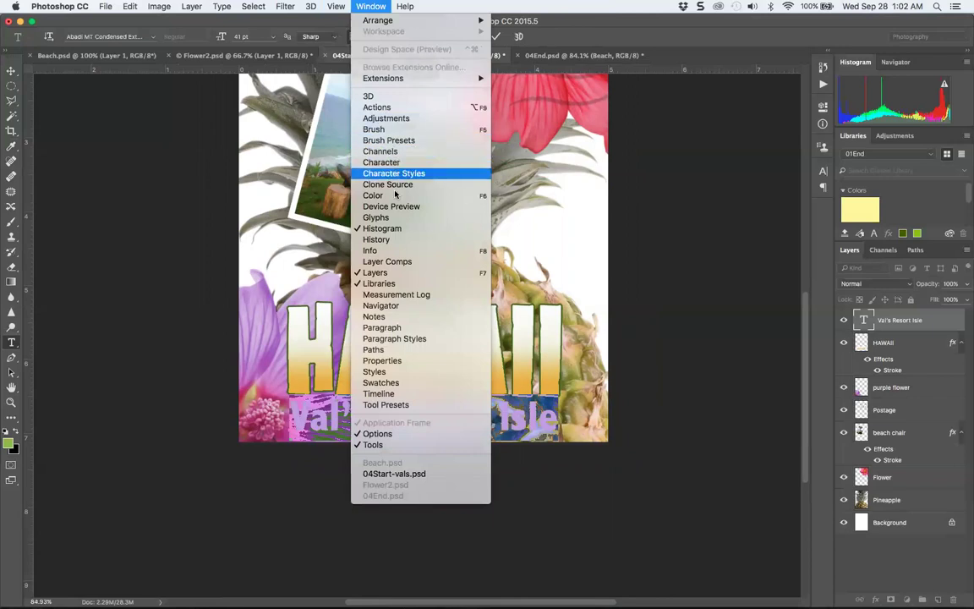
{"action": "left_click", "coordinate": [381, 383]}
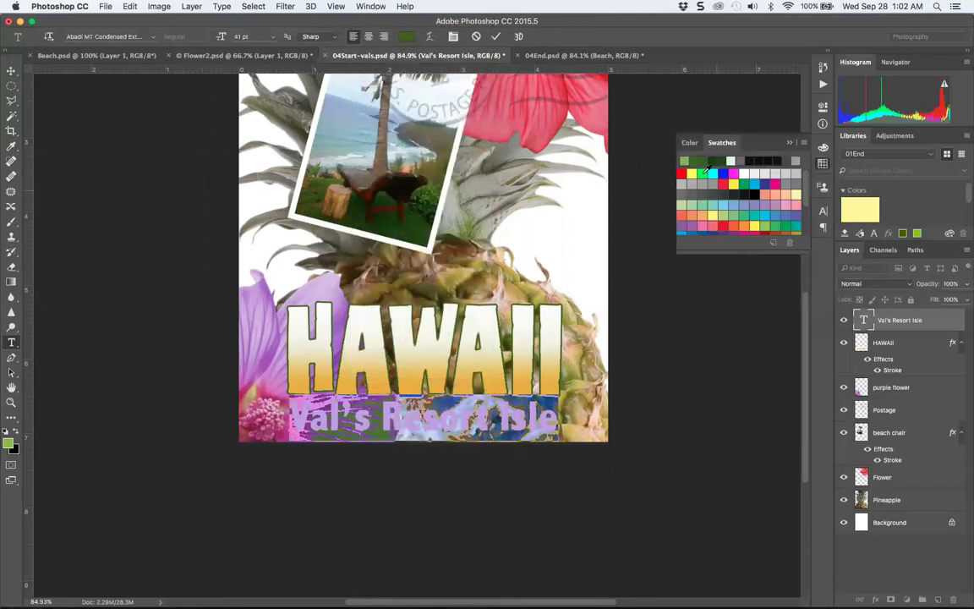
Colour the selected subtitle text a lighter green
{"action": "left_click", "coordinate": [407, 38]}
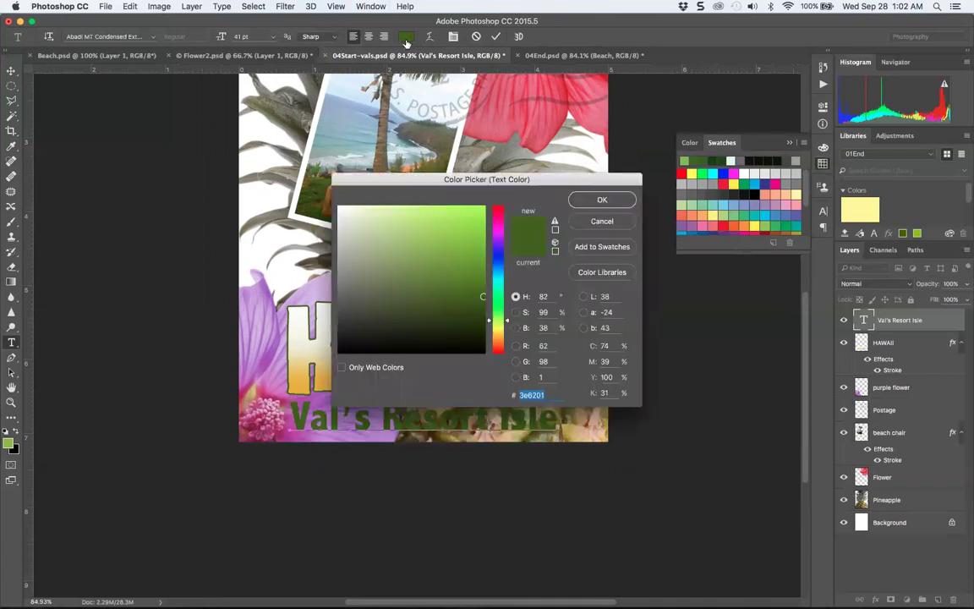
{"action": "left_click", "coordinate": [466, 241]}
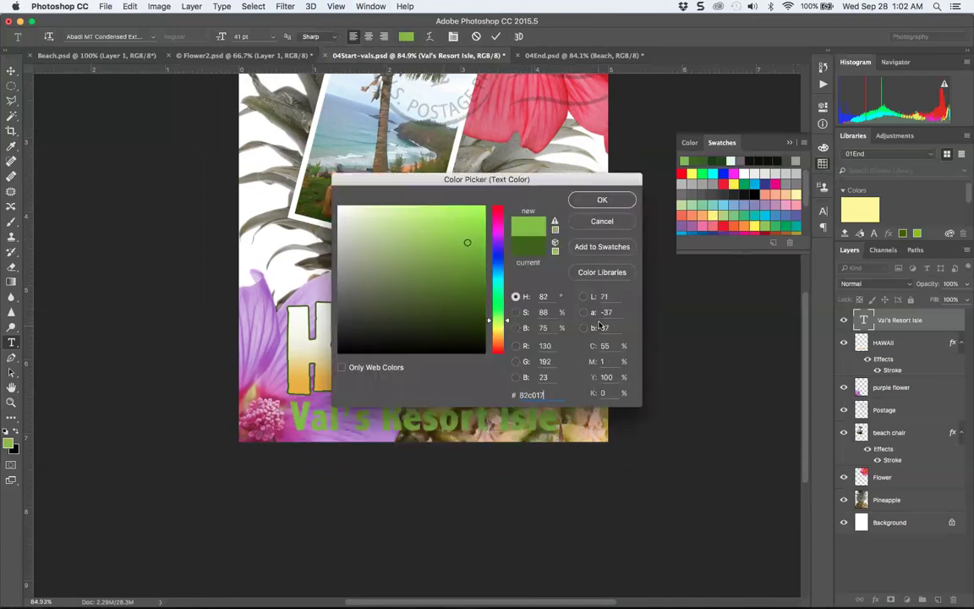
{"action": "key", "text": "Return"}
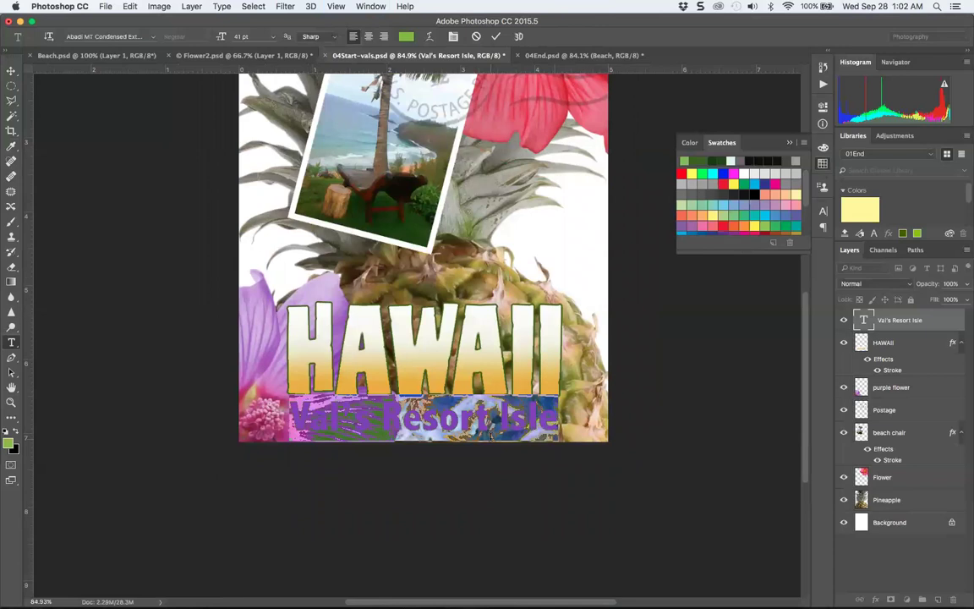
{"action": "left_click", "coordinate": [441, 394]}
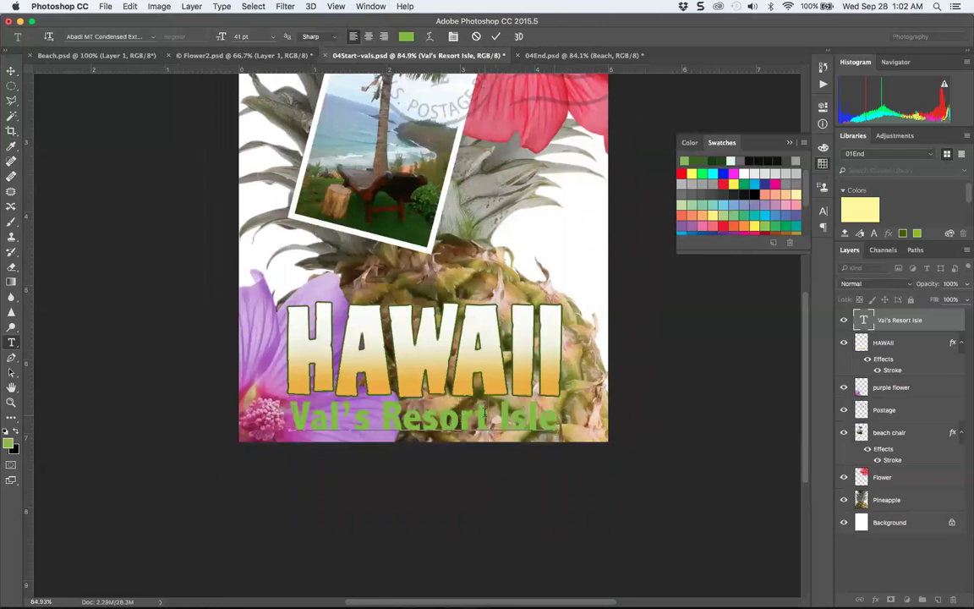
Change the subtitle to a less saturated muted green, #84a649, and commit the text
{"action": "key", "text": "super+a"}
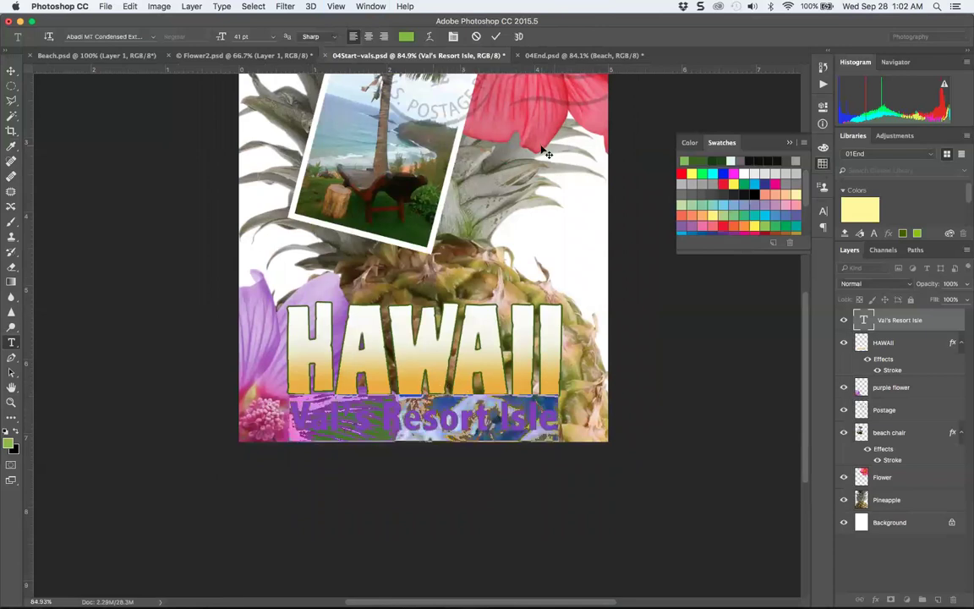
{"action": "left_click", "coordinate": [406, 36]}
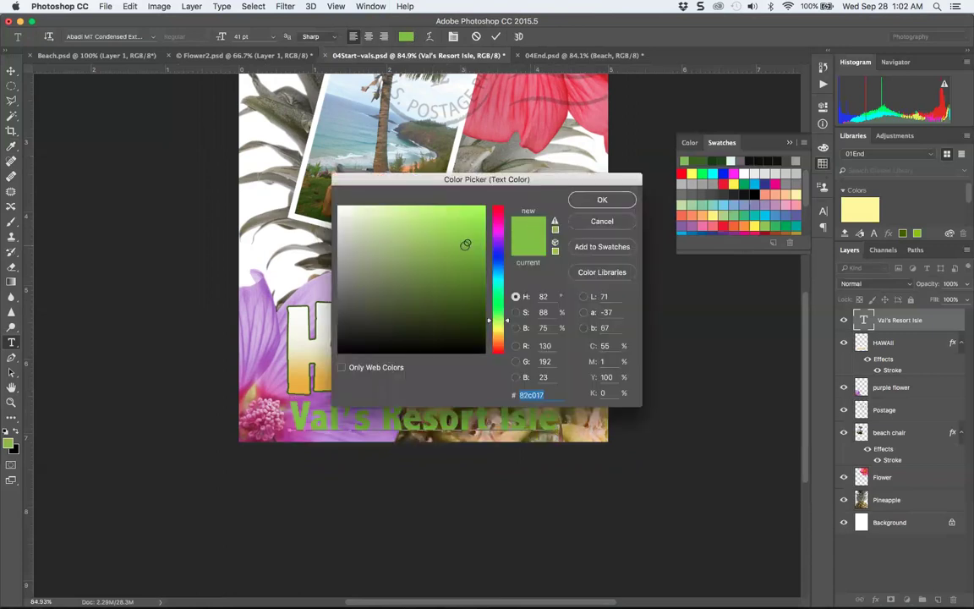
{"action": "left_click", "coordinate": [467, 260]}
{"action": "left_click_drag", "start_coordinate": [449, 179], "coordinate": [686, 180]}
{"action": "left_click_drag", "start_coordinate": [702, 254], "coordinate": [655, 256]}
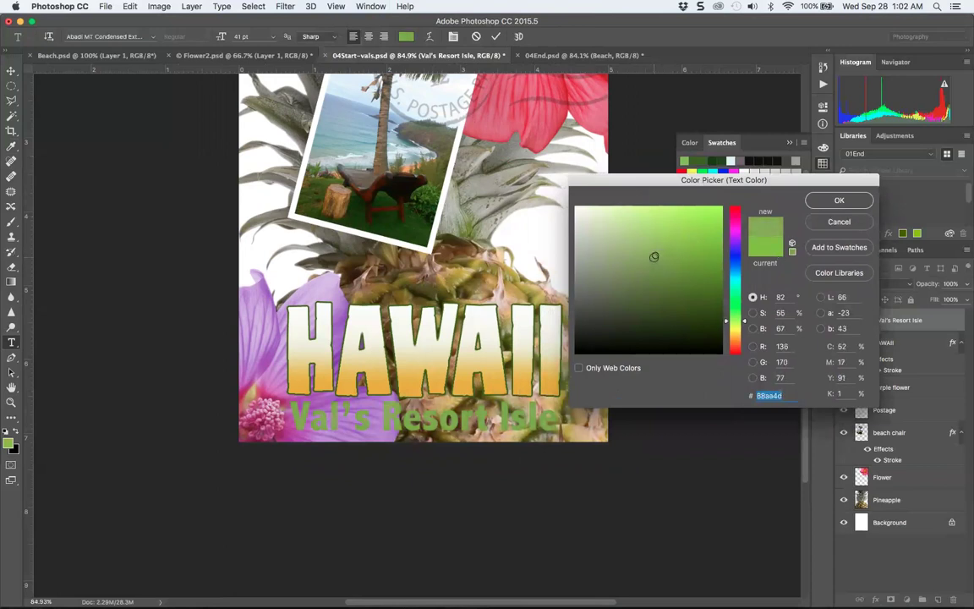
{"action": "left_click", "coordinate": [656, 257]}
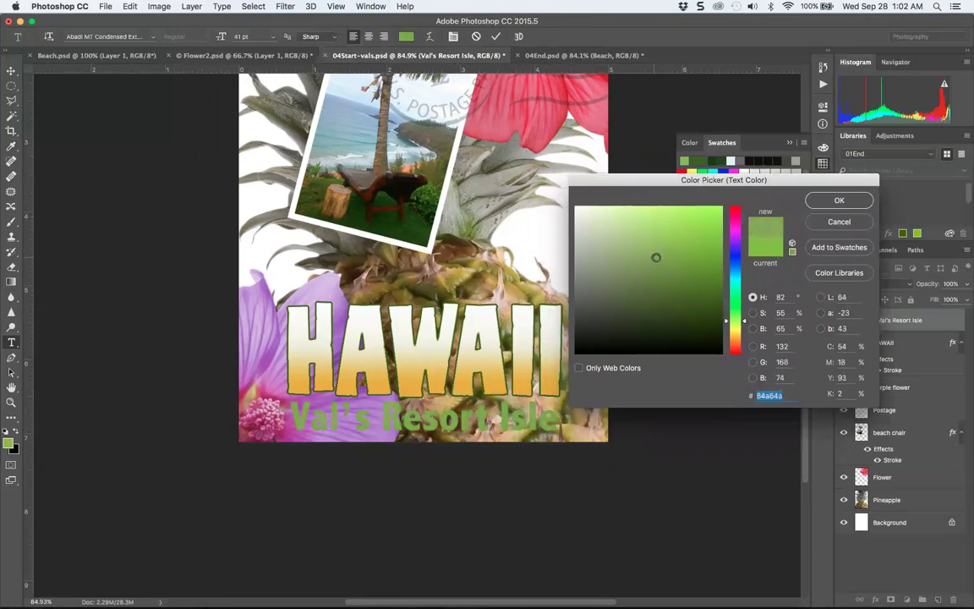
{"action": "left_click", "coordinate": [840, 199]}
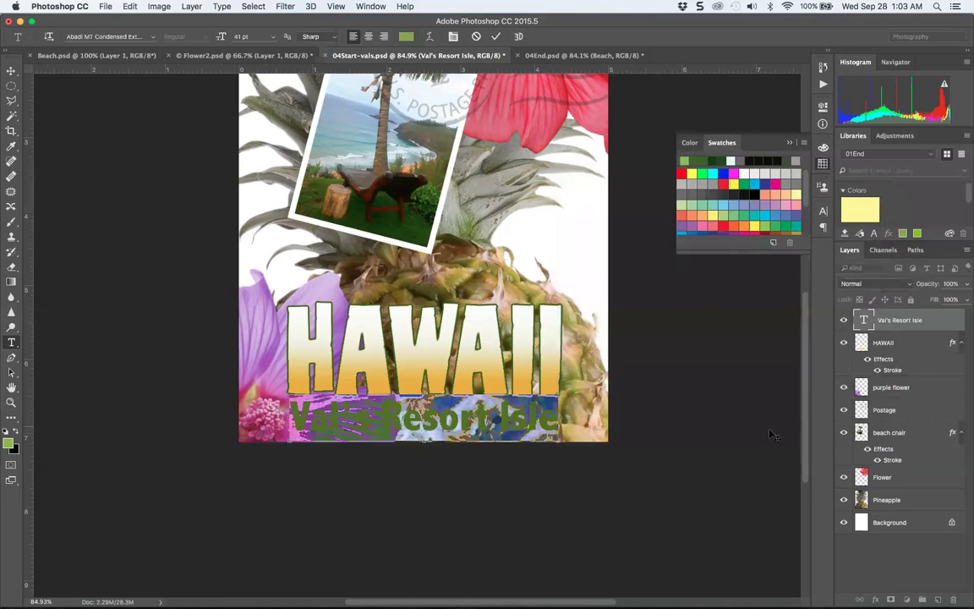
{"action": "key", "text": "ctrl+Return"}
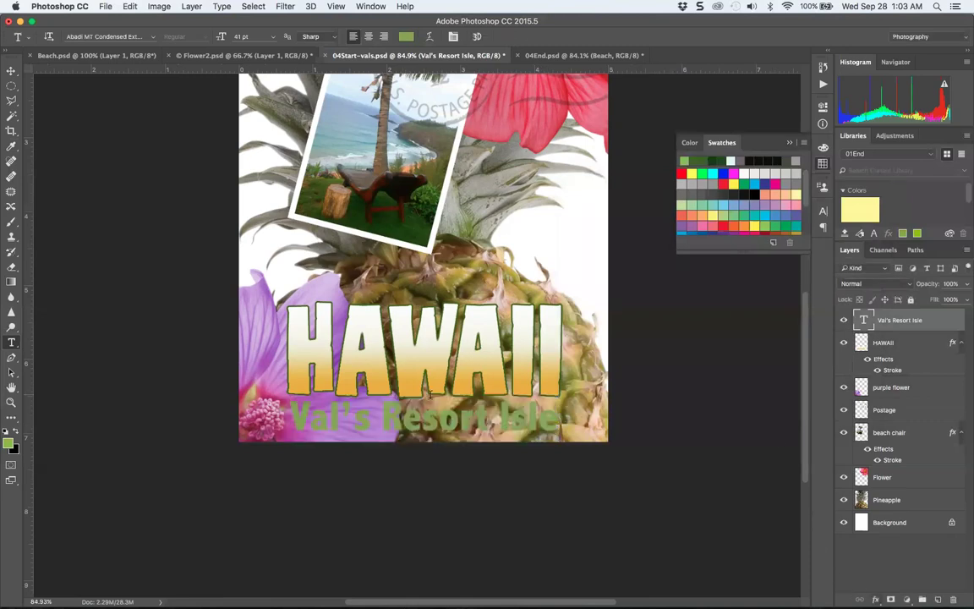
Add a Drop Shadow layer effect to the Val's Resort Isle subtitle layer
{"action": "right_click", "coordinate": [926, 318]}
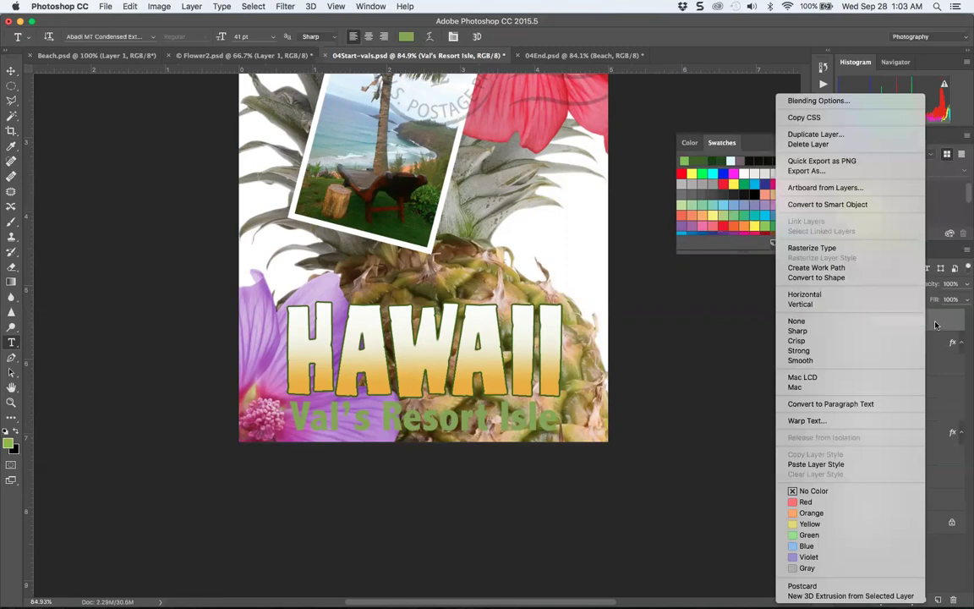
{"action": "left_click", "coordinate": [936, 326]}
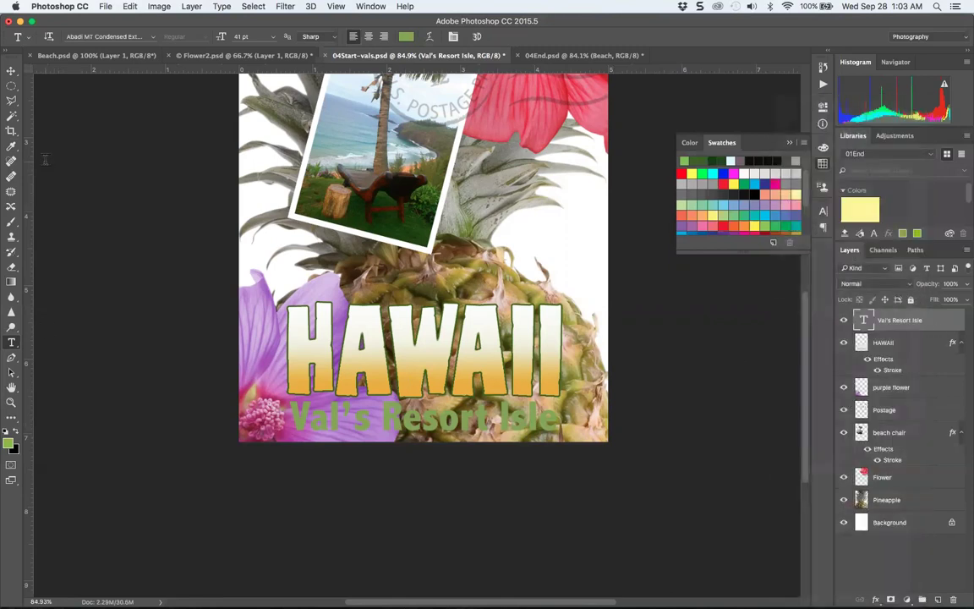
{"action": "left_click", "coordinate": [12, 71]}
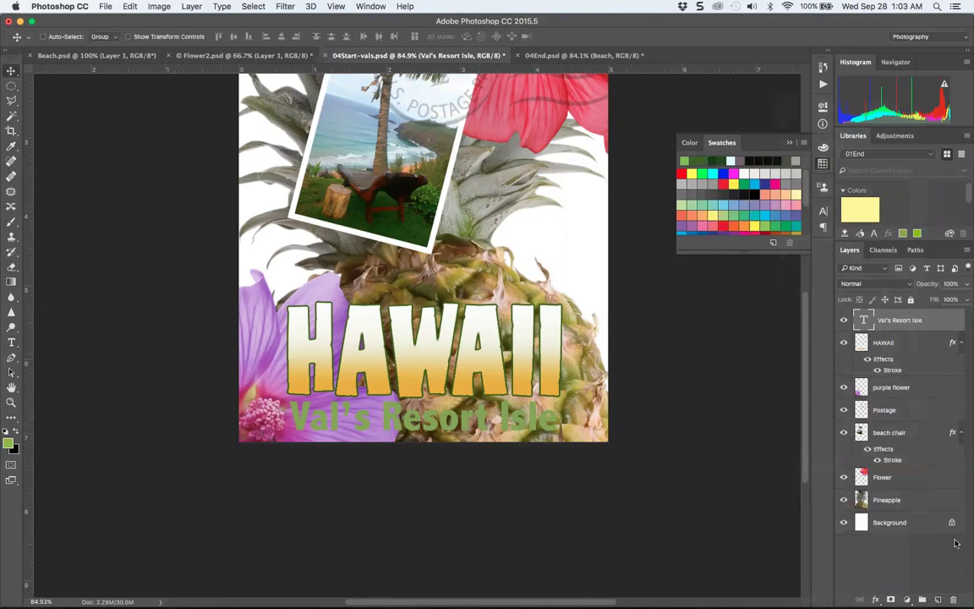
{"action": "left_click", "coordinate": [875, 600]}
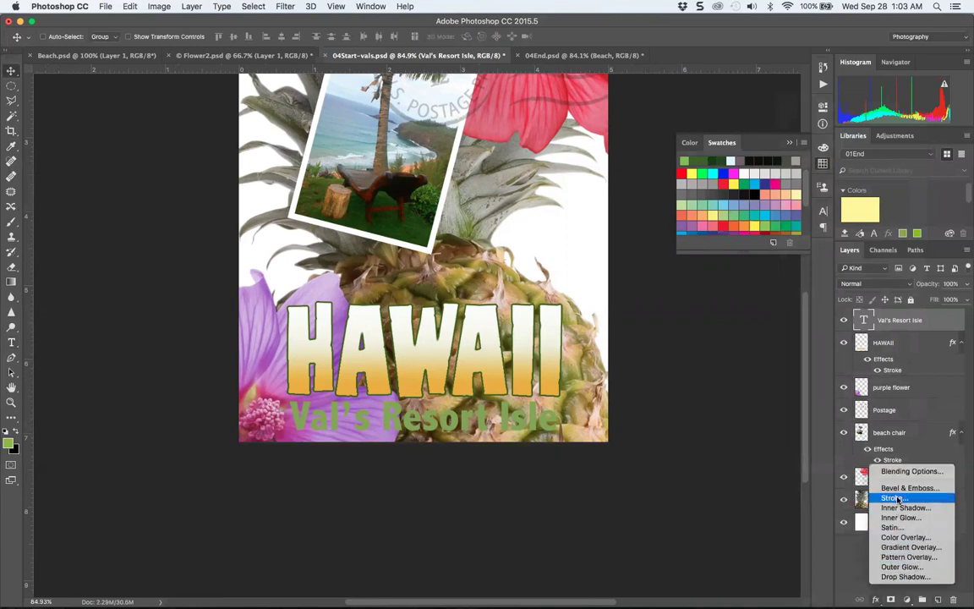
{"action": "left_click", "coordinate": [906, 576]}
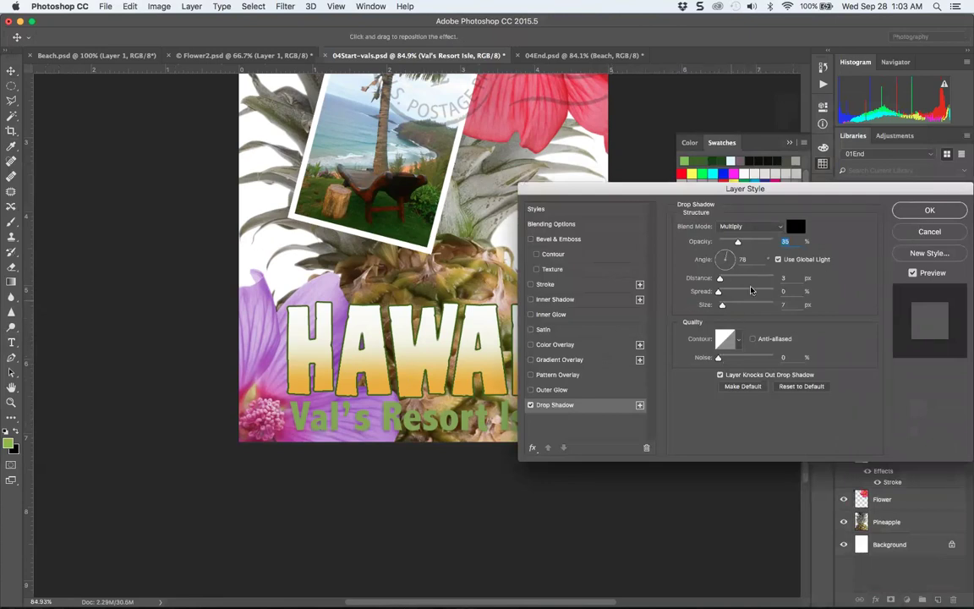
Set the shadow angle to 128° with 35% opacity, 3 px distance and 7 px size
{"action": "left_click_drag", "start_coordinate": [735, 261], "coordinate": [732, 254]}
{"action": "left_click", "coordinate": [913, 273]}
{"action": "left_click", "coordinate": [914, 273]}
{"action": "left_click_drag", "start_coordinate": [659, 199], "coordinate": [647, 84]}
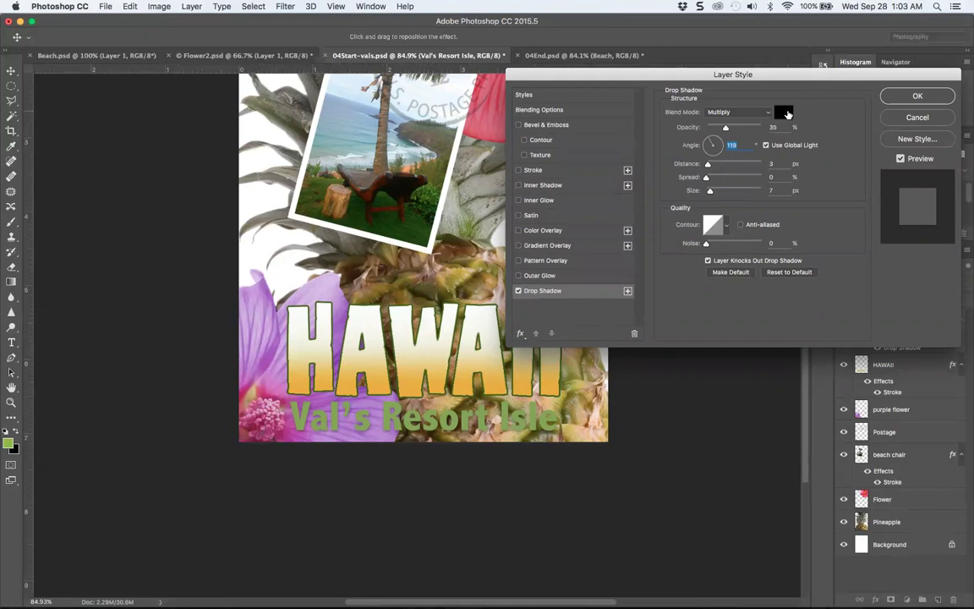
{"action": "left_click_drag", "start_coordinate": [706, 153], "coordinate": [692, 124]}
Apply the 128° drop shadow and zoom out to show the whole poster
{"action": "left_click", "coordinate": [918, 96]}
{"action": "scroll", "coordinate": [417, 338], "scroll_direction": "up", "scroll_amount": 5}
{"action": "key", "text": "super+minus"}
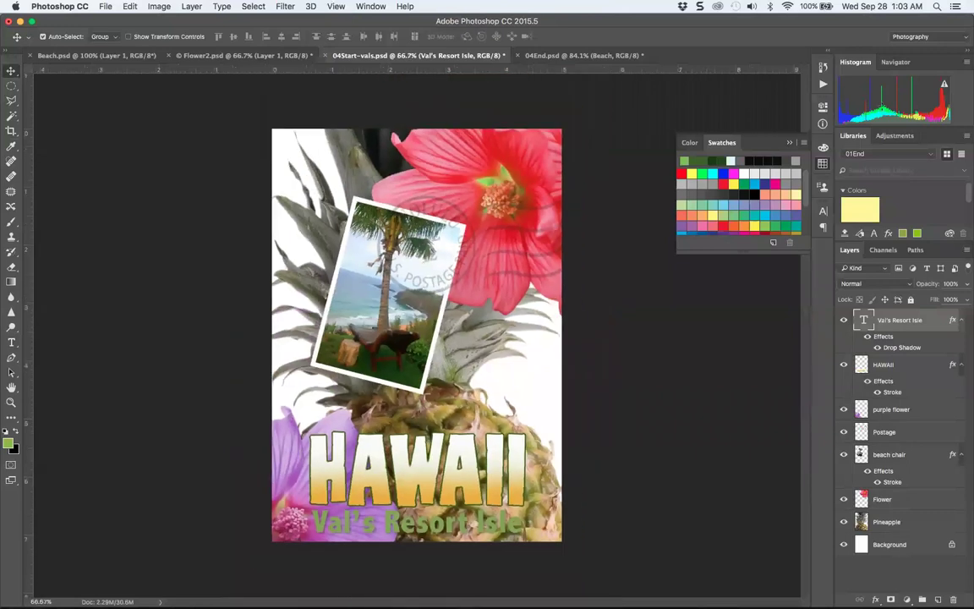